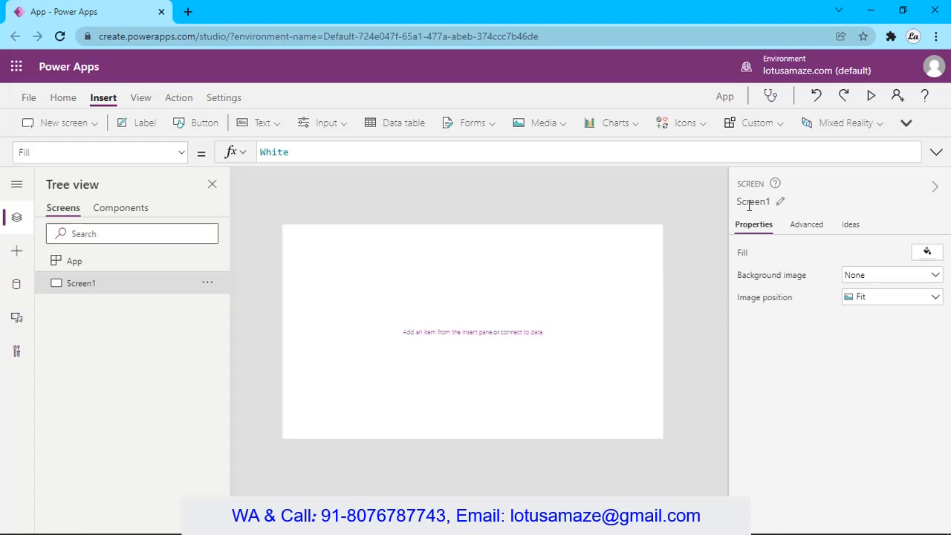
# Insert a gallery on Screen1 and connect it to the Table2 data source from Google Drive
pyautogui.click(906, 123)
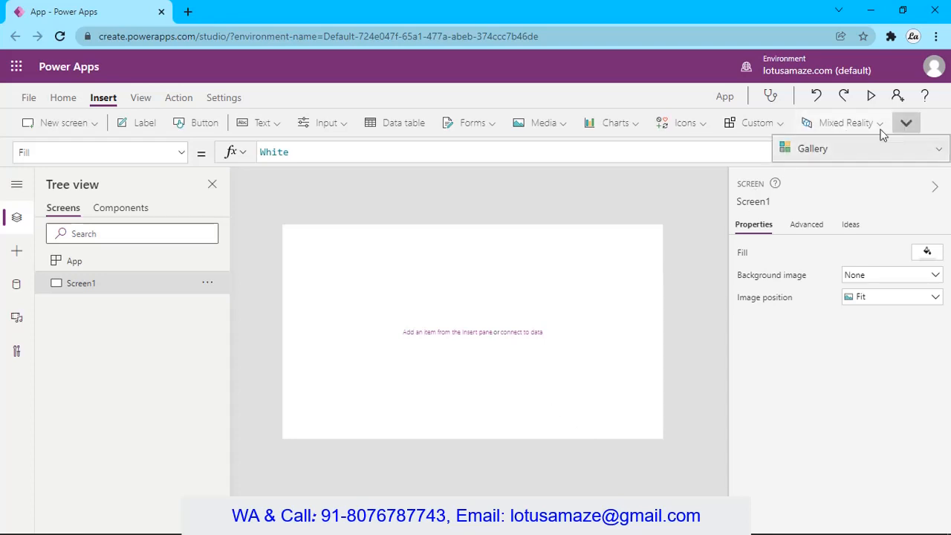
pyautogui.click(813, 154)
pyautogui.click(685, 186)
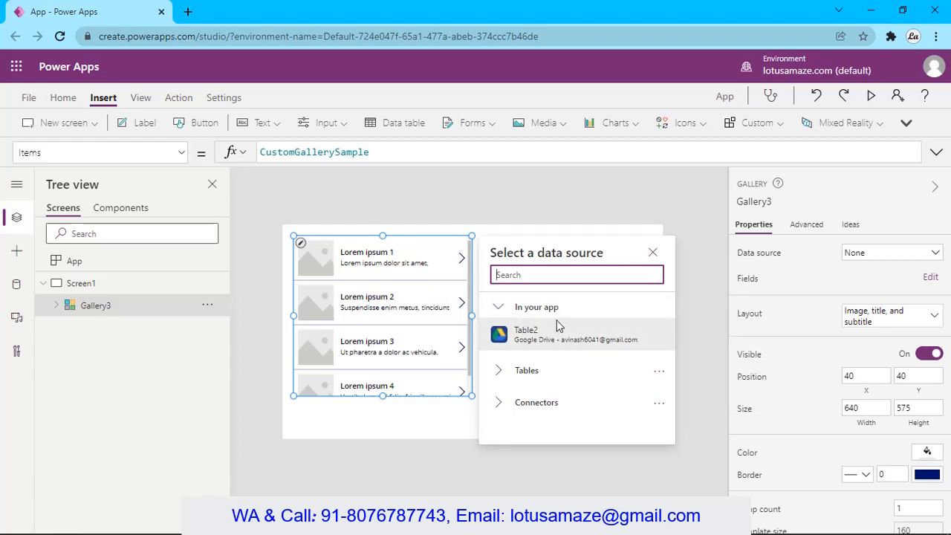
pyautogui.moveTo(559, 327)
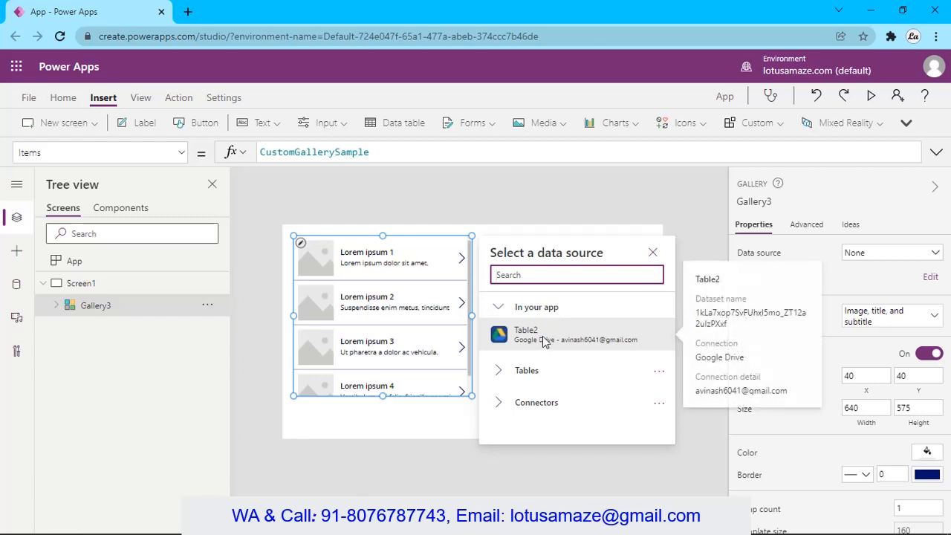
pyautogui.click(535, 338)
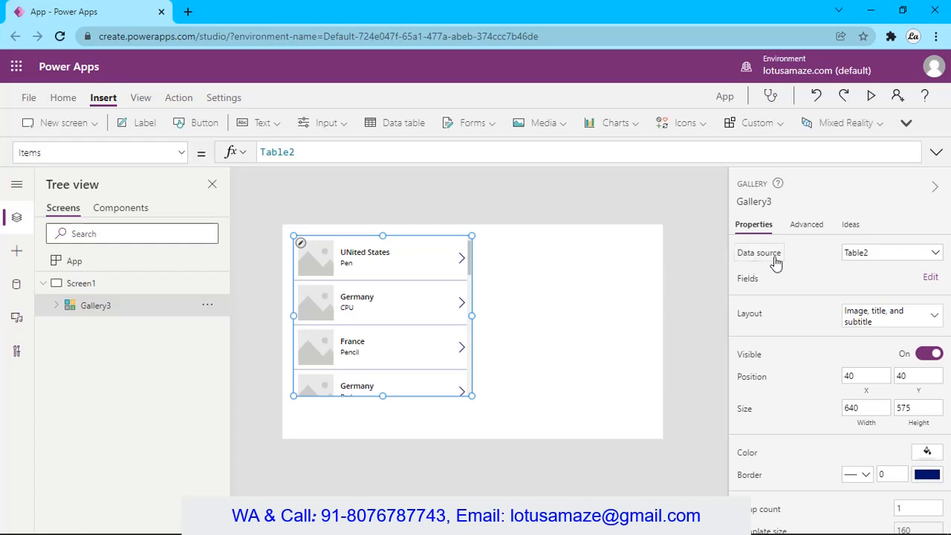
# Review the gallery's field assignments and compare them with the sales table columns in papp-sample-data.xlsx in Excel
pyautogui.click(929, 279)
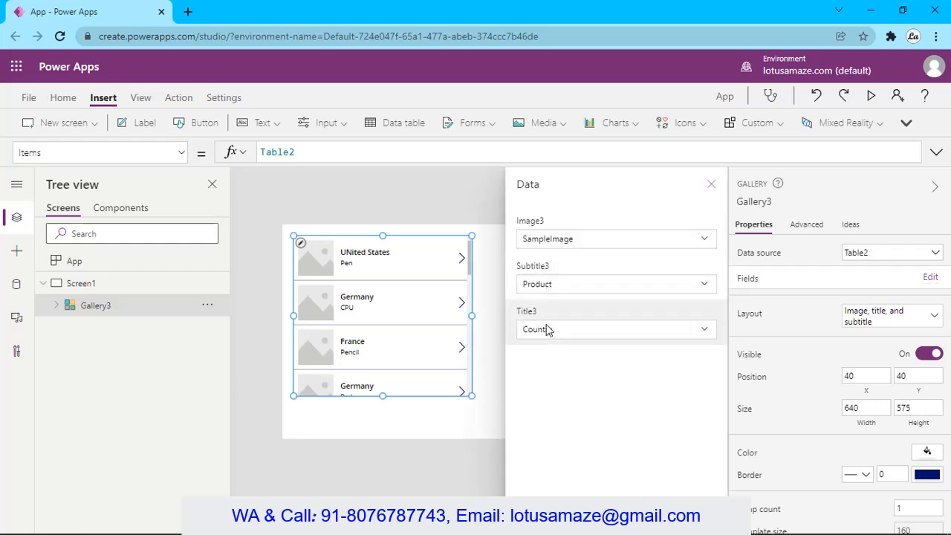
pyautogui.click(286, 521)
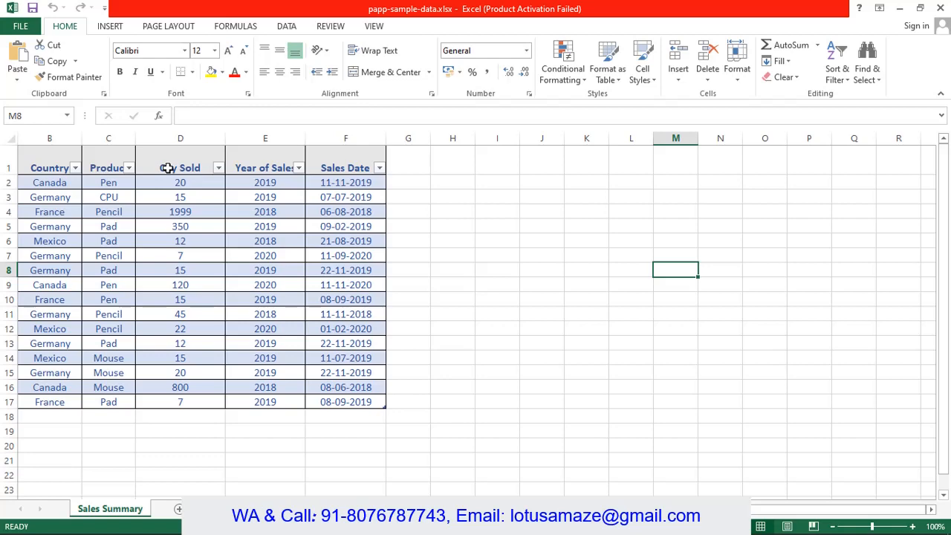
pyautogui.moveTo(282, 533)
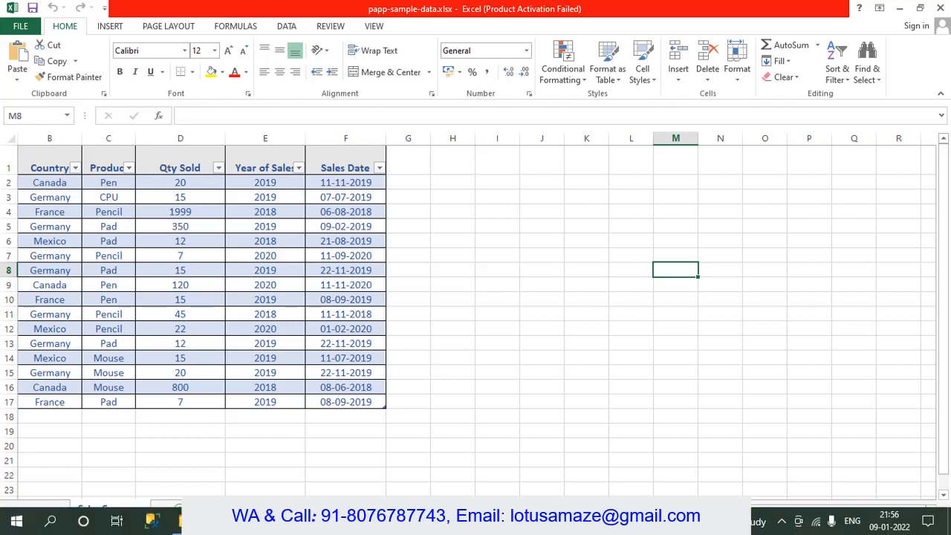
pyautogui.click(412, 521)
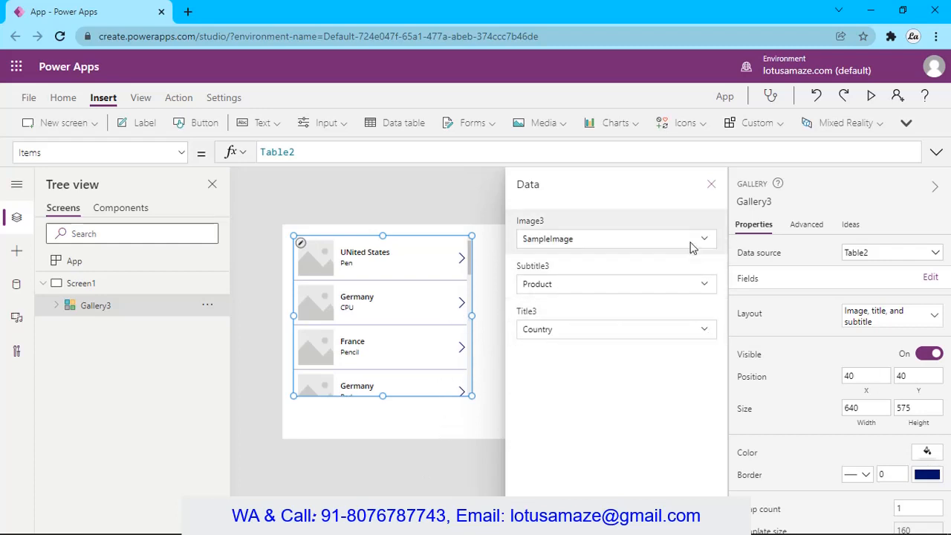
pyautogui.click(712, 186)
# Set the gallery's wrap count to 2
pyautogui.scroll(-3, 855, 399)
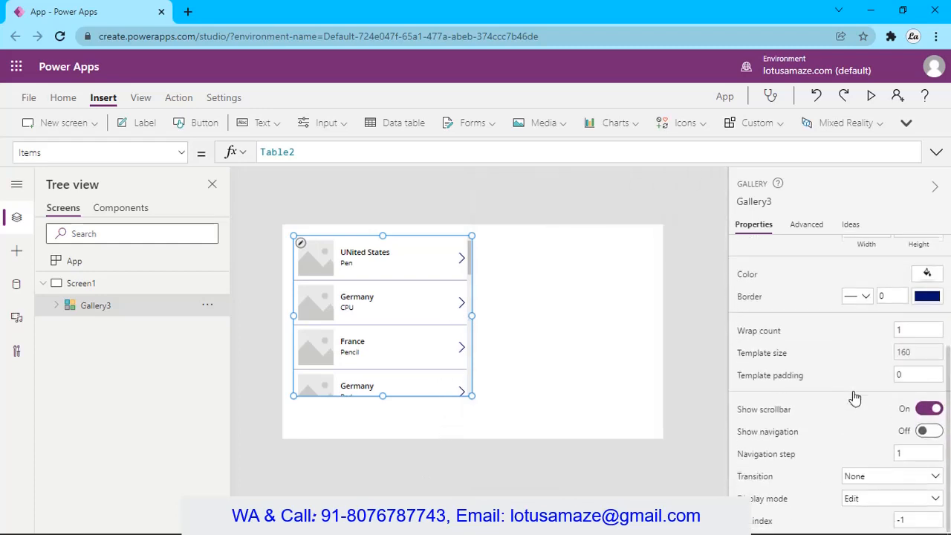
pyautogui.click(925, 330)
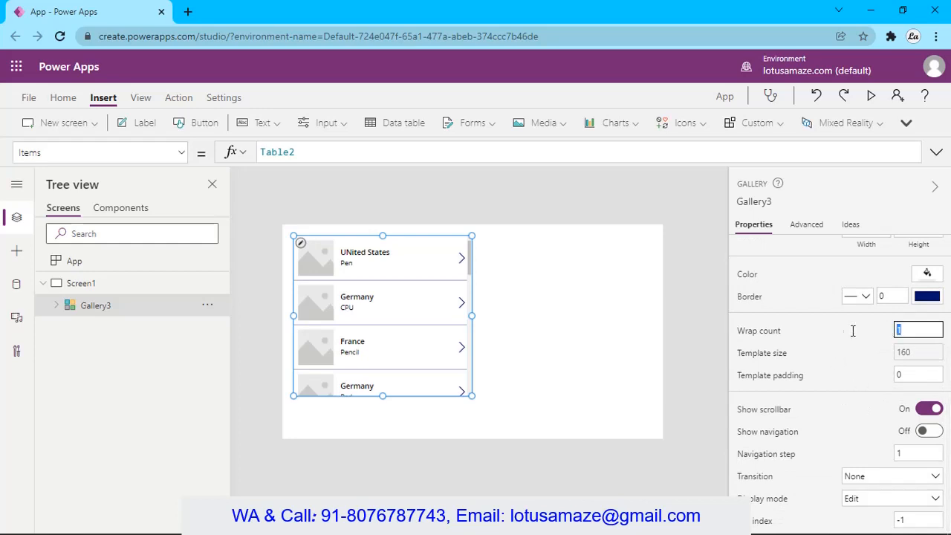
pyautogui.write('2')
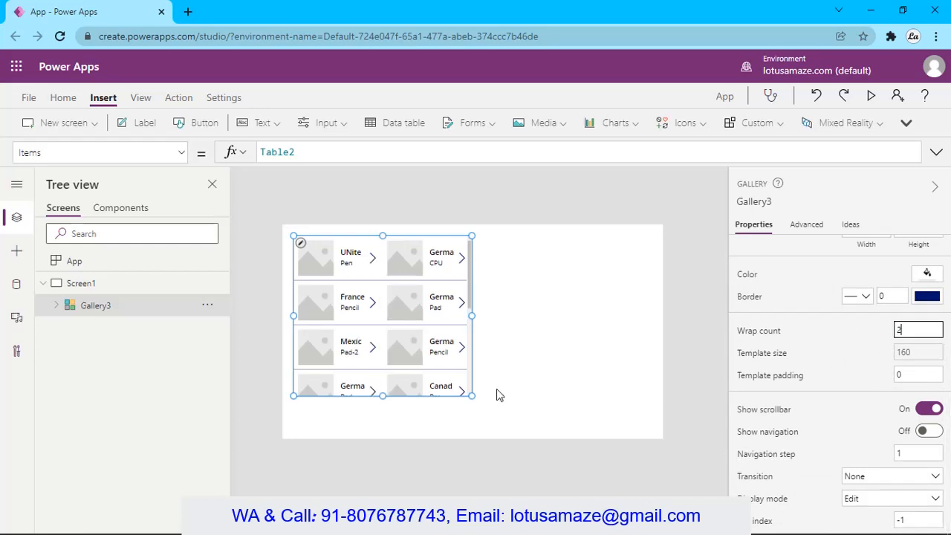
# Resize the gallery to span the screen's full width and reach its bottom edge, leaving an empty strip above it
pyautogui.moveTo(472, 315); pyautogui.dragTo(664, 314)
pyautogui.moveTo(481, 396); pyautogui.dragTo(480, 438)
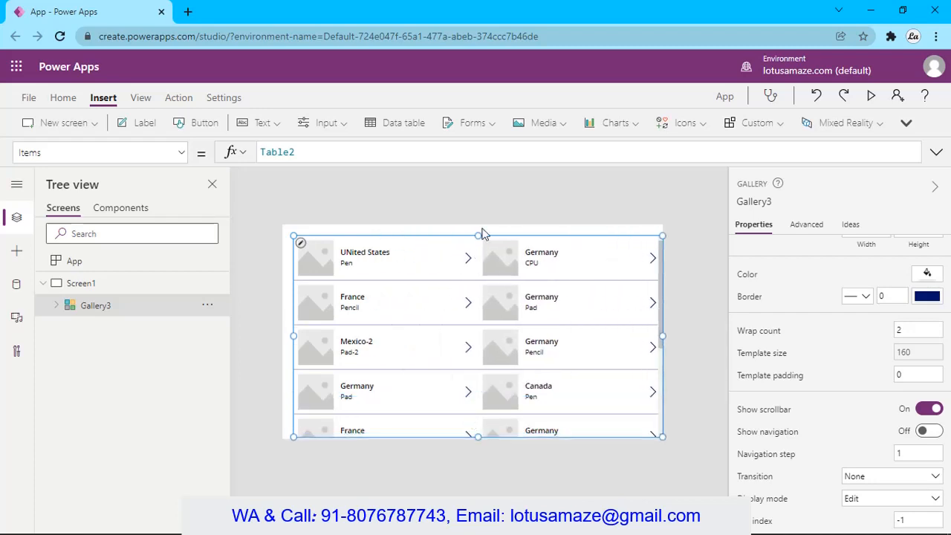
pyautogui.moveTo(477, 236); pyautogui.dragTo(478, 261)
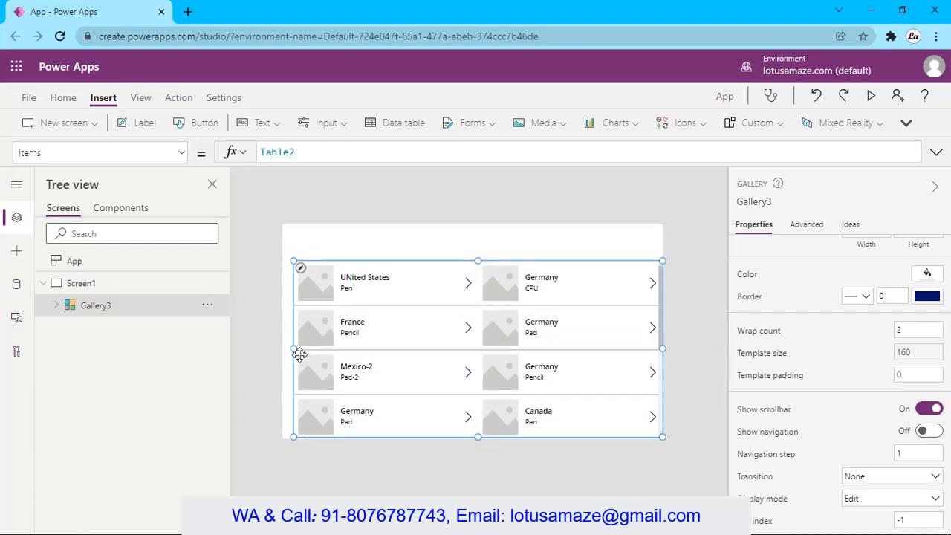
pyautogui.moveTo(292, 348); pyautogui.dragTo(271, 354)
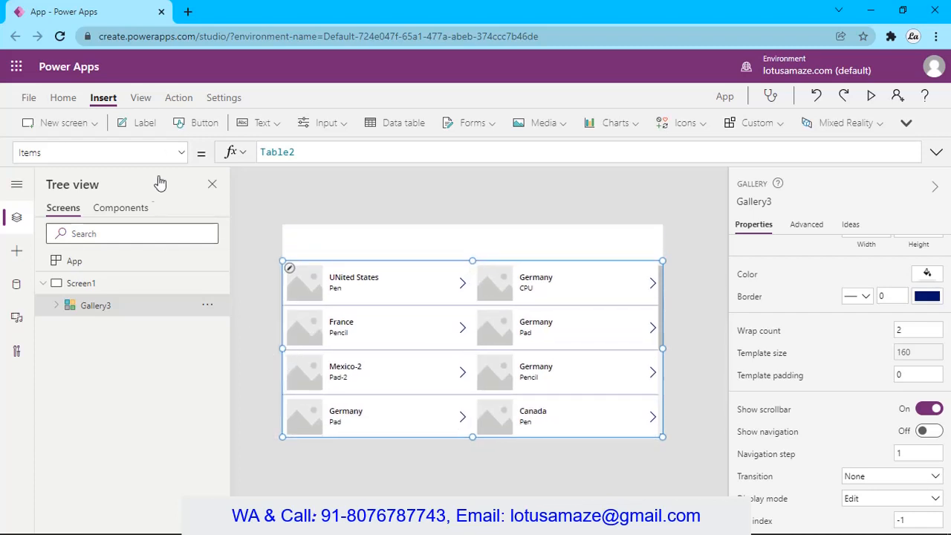
# Add a text input in the strip above the gallery, at the screen's upper-left corner, sized 380 by 50
pyautogui.click(264, 123)
pyautogui.click(275, 174)
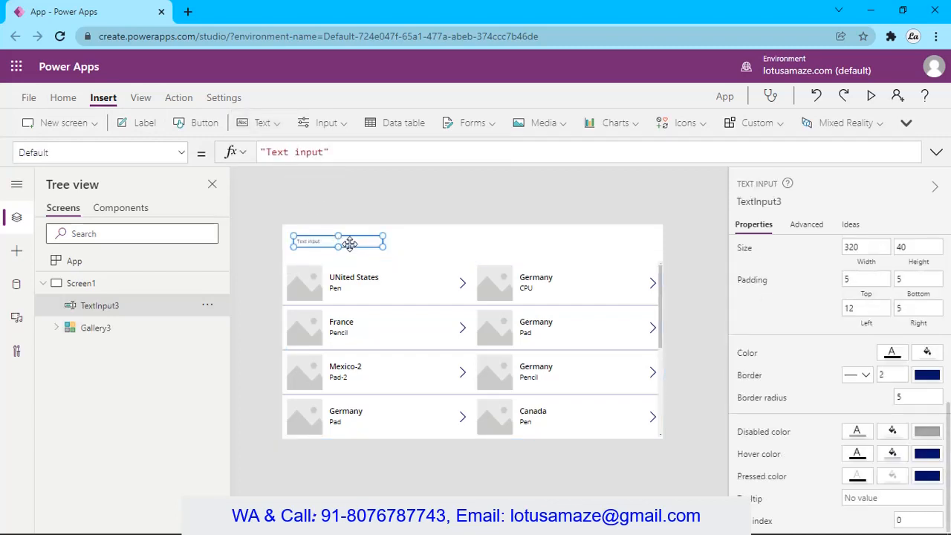
pyautogui.moveTo(347, 241); pyautogui.dragTo(390, 245)
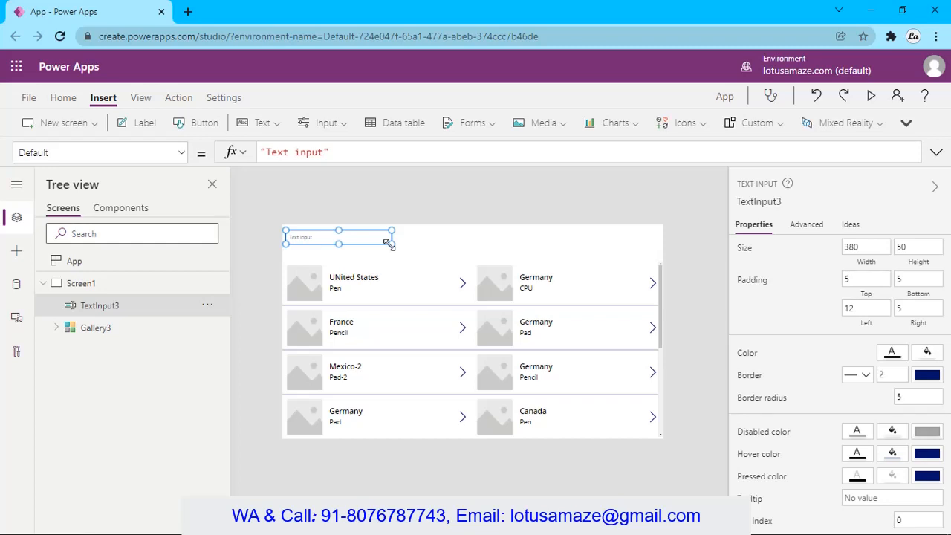
# Rename the text input control as SearchText
pyautogui.rightClick(119, 310)
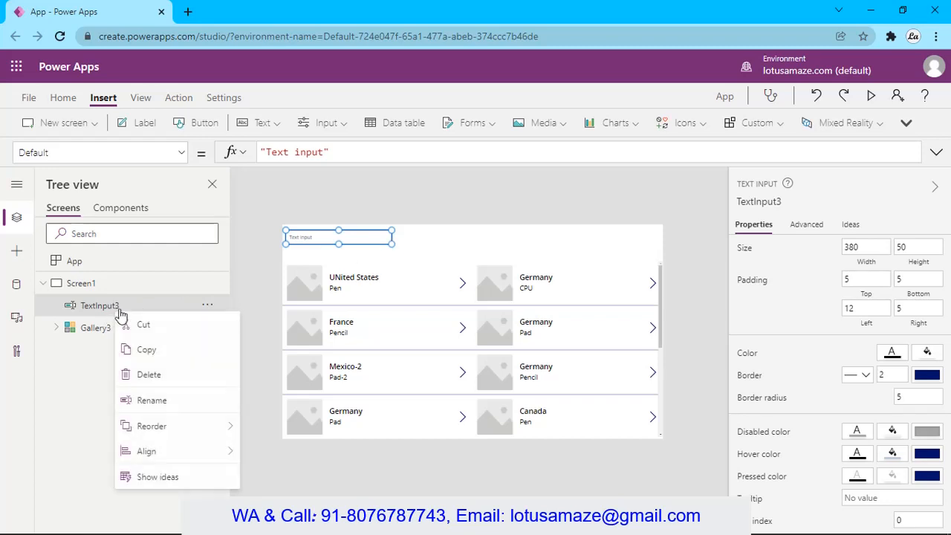
pyautogui.click(155, 406)
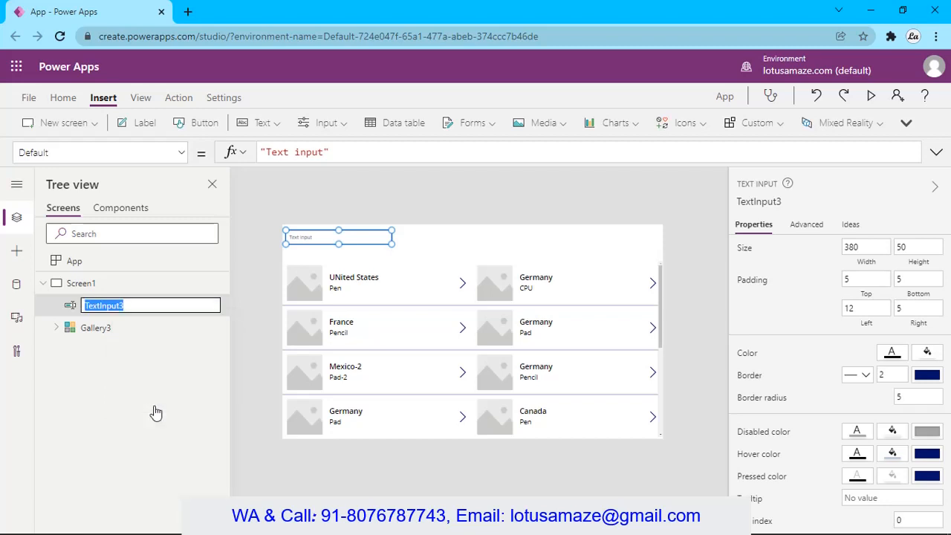
pyautogui.write('SearchText')
pyautogui.press('Return')
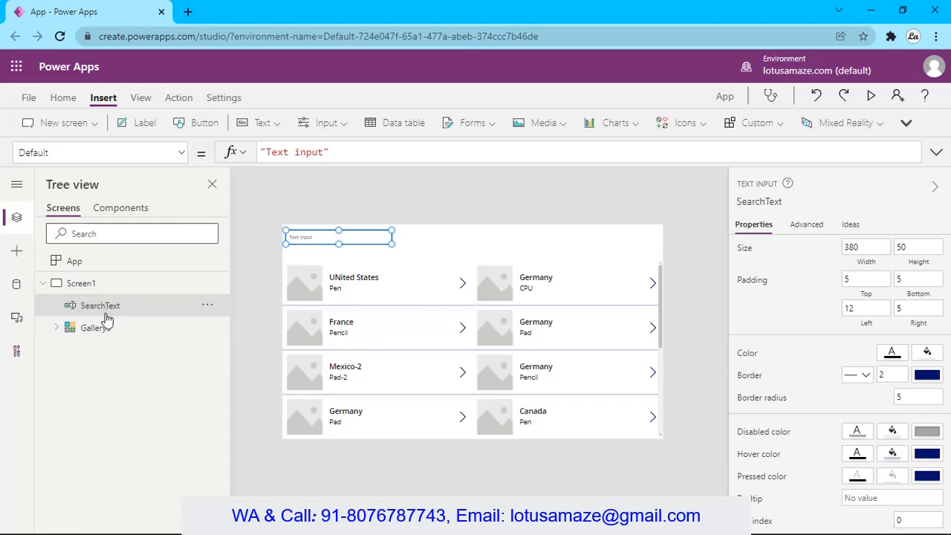
# Replace the gallery's Items formula with a Search function that uses Table2 as its source
pyautogui.click(98, 331)
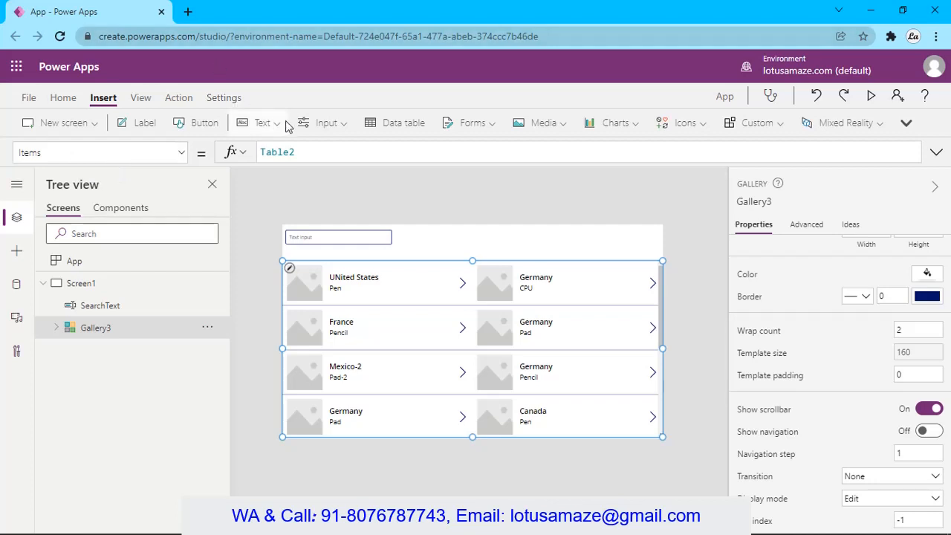
pyautogui.moveTo(297, 152); pyautogui.dragTo(246, 162)
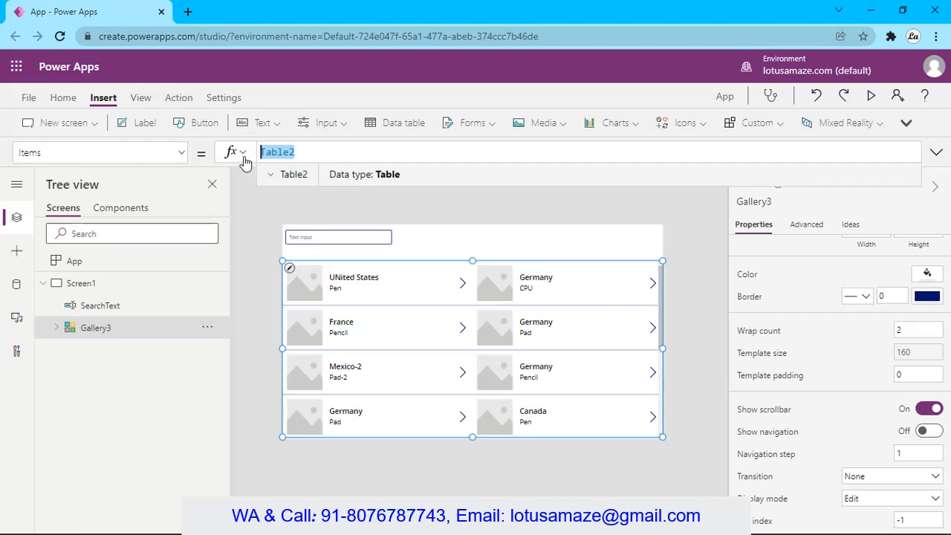
pyautogui.write('Sear')
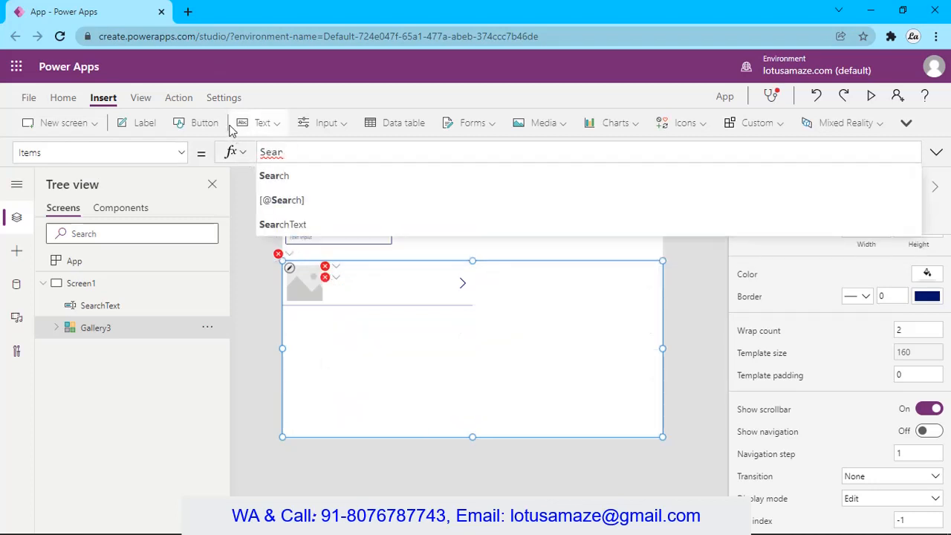
pyautogui.click(285, 177)
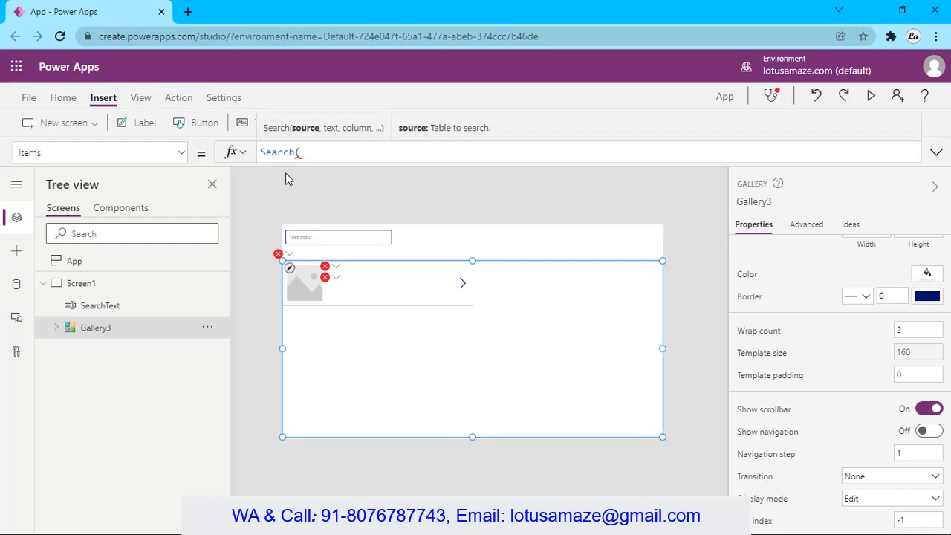
pyautogui.write('Tab')
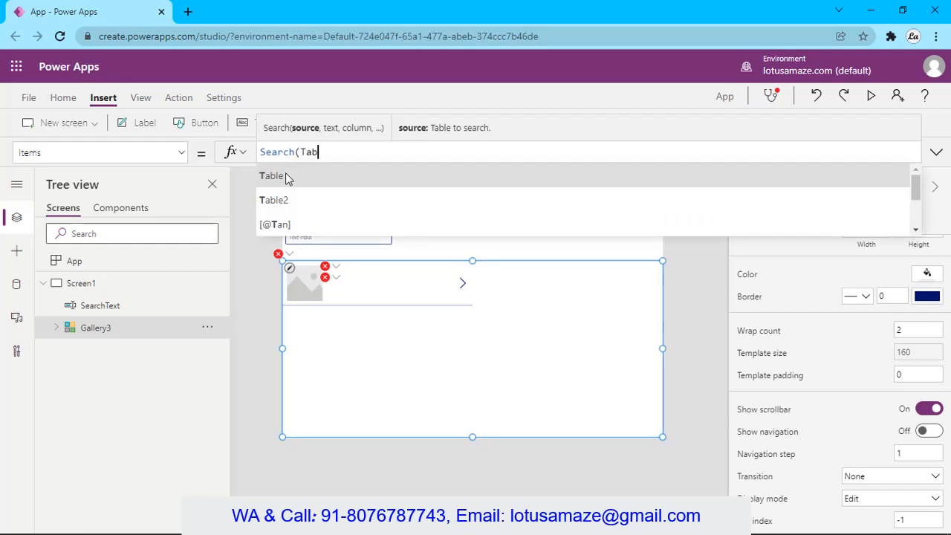
pyautogui.write('le')
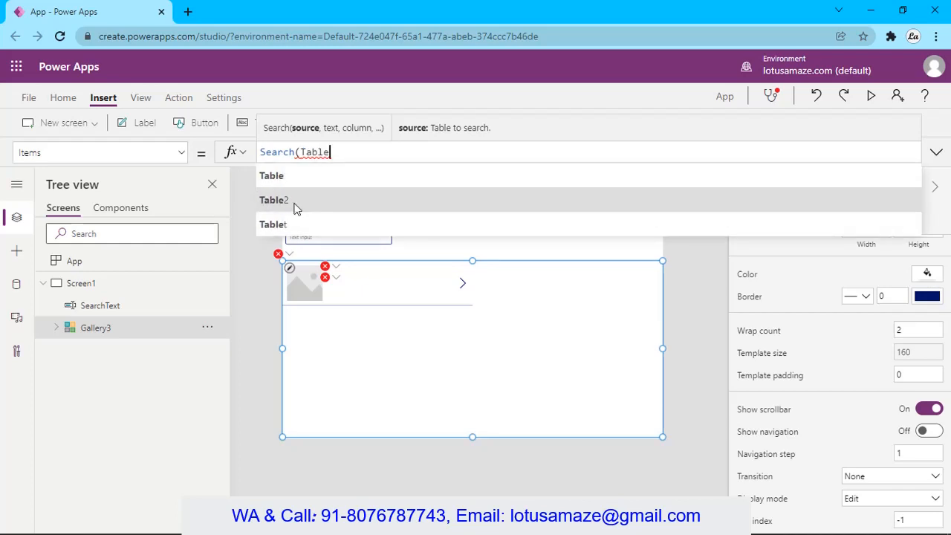
pyautogui.click(293, 201)
pyautogui.write(',')
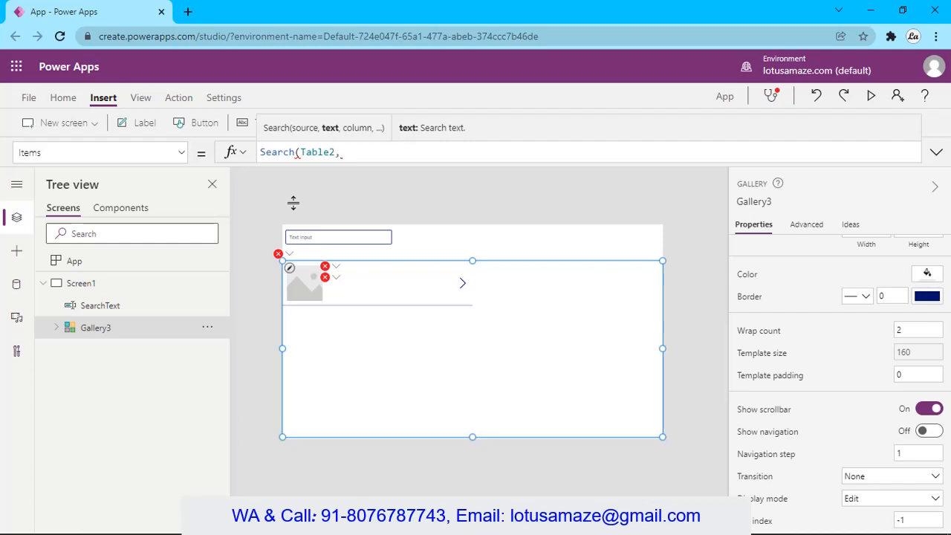
# Complete the Search formula with SearchText.Text as the search text and "Product" as the column
pyautogui.write('Se')
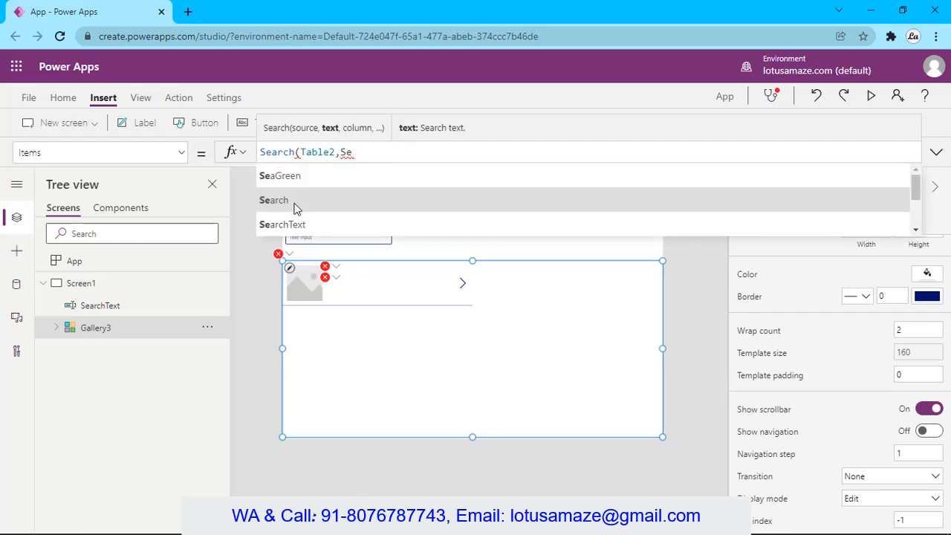
pyautogui.click(301, 224)
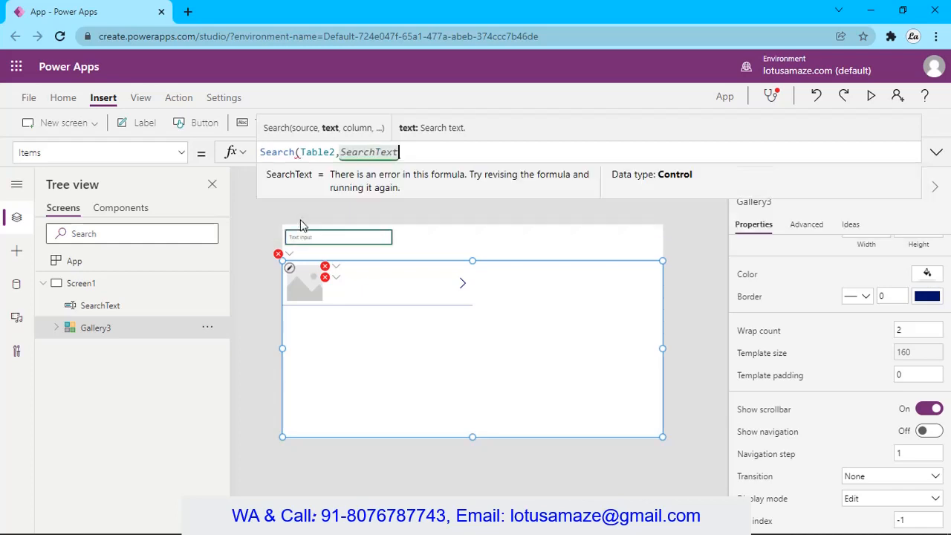
pyautogui.write('.Text')
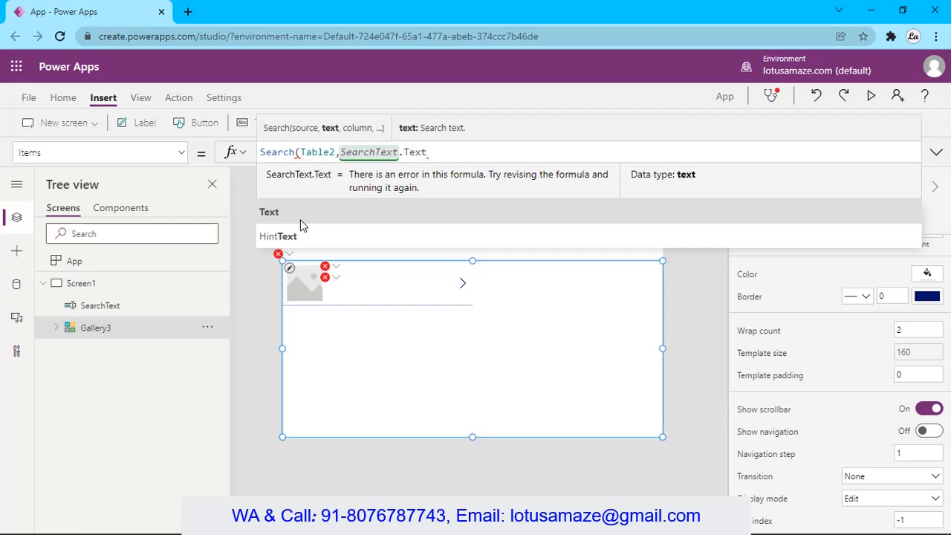
pyautogui.write(',')
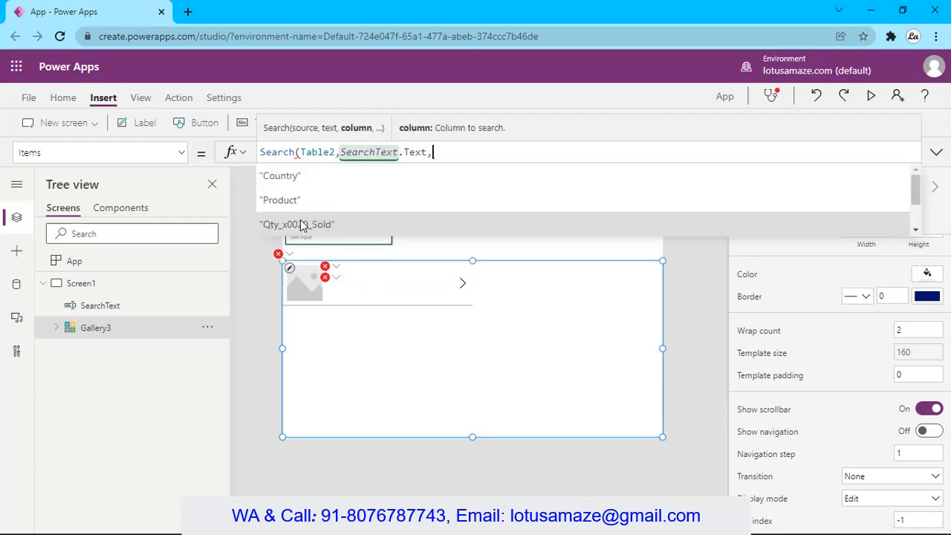
pyautogui.write('""')
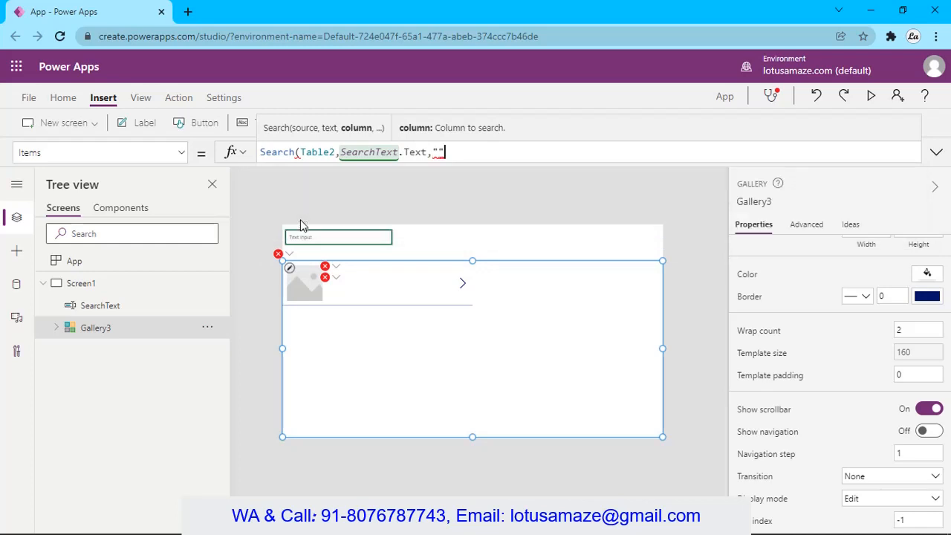
pyautogui.write('P")')
pyautogui.press('Left')
pyautogui.press('Left')
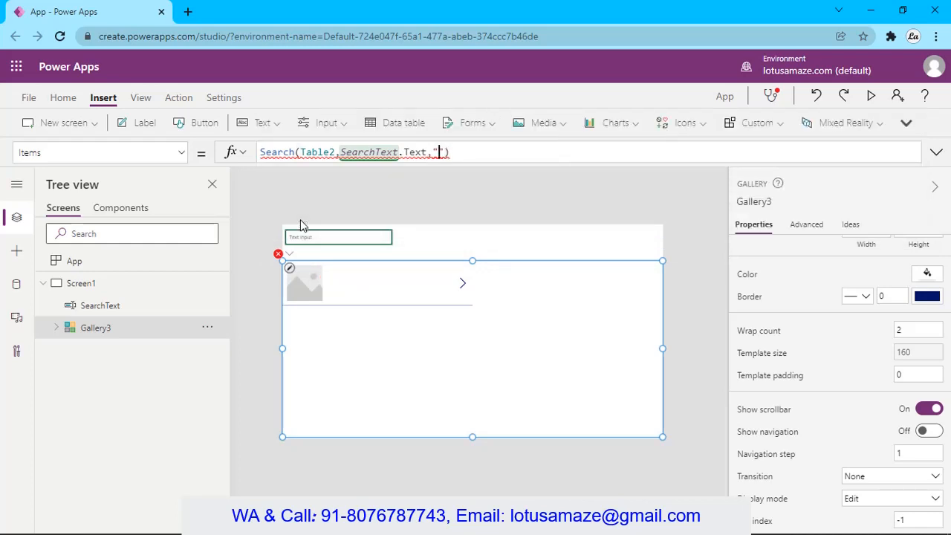
pyautogui.write('Product')
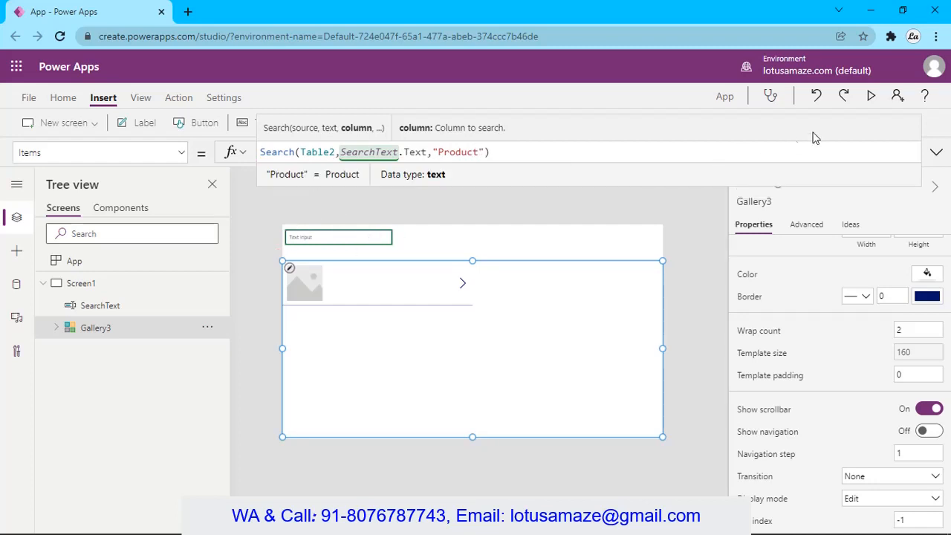
# Preview the app and clear the default text from the search box to test the gallery
pyautogui.click(873, 97)
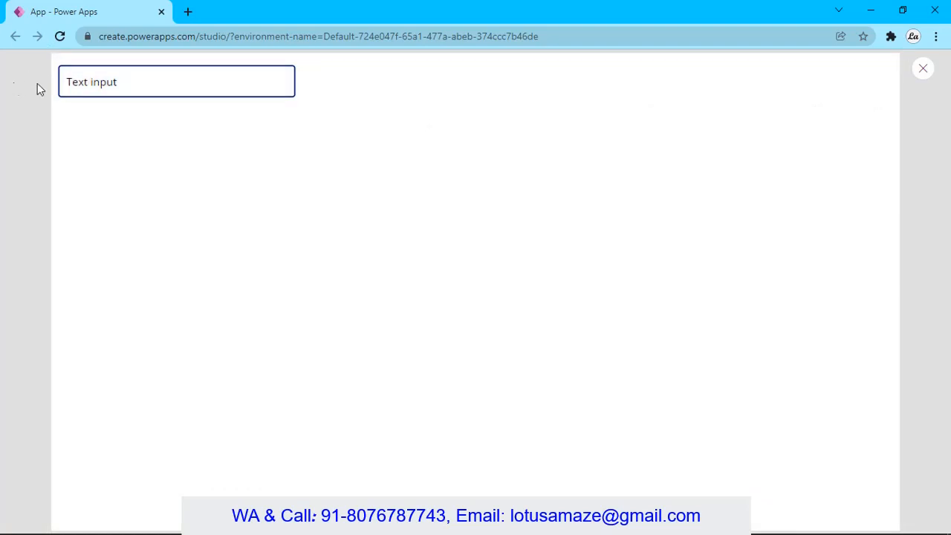
pyautogui.click(126, 83)
pyautogui.press('BackSpace')
pyautogui.press('BackSpace')
pyautogui.press('BackSpace')
pyautogui.press('BackSpace')
pyautogui.press('BackSpace')
pyautogui.press('BackSpace')
pyautogui.press('BackSpace')
pyautogui.press('BackSpace')
pyautogui.press('BackSpace')
pyautogui.press('BackSpace')
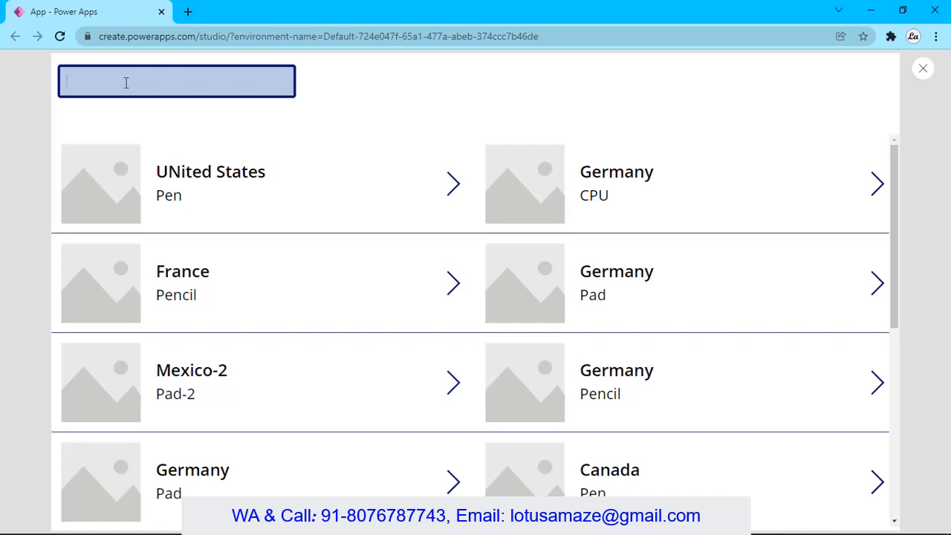
# Search the previewed gallery for "Pencil", checking the partial entries "Pen" and "Penc" on the way
pyautogui.write('Pen')
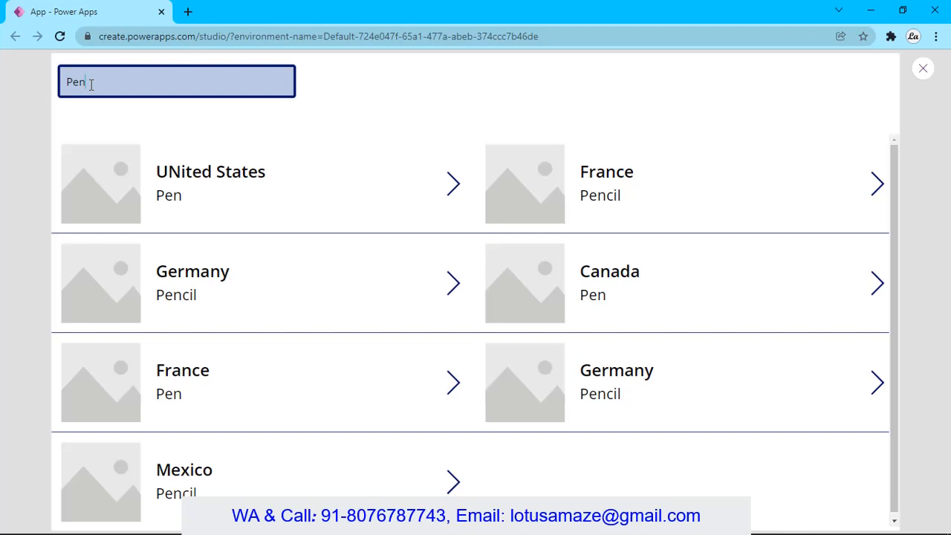
pyautogui.write('c')
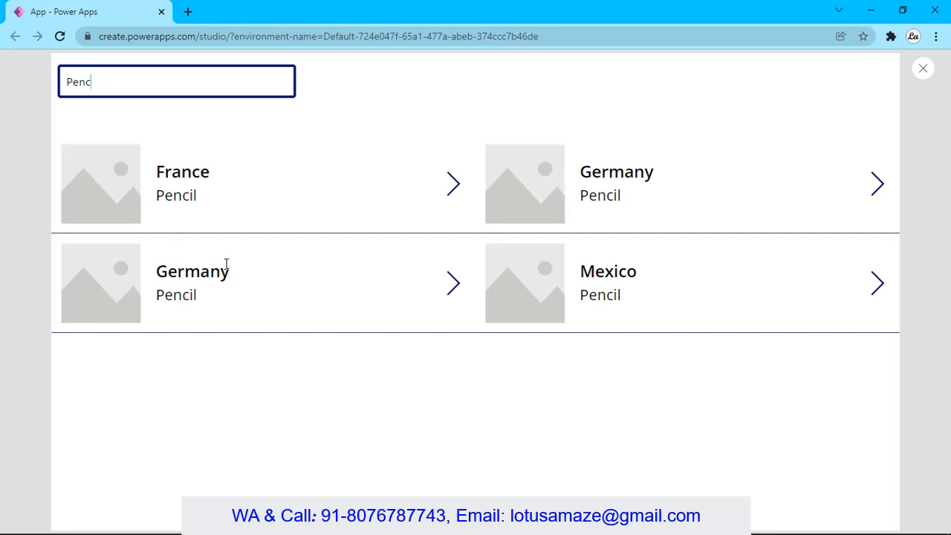
pyautogui.write('il')
# Replace the search text with "Germ" to test a country search, and close the preview
pyautogui.press('BackSpace')
pyautogui.press('BackSpace')
pyautogui.press('BackSpace')
pyautogui.press('BackSpace')
pyautogui.press('BackSpace')
pyautogui.press('BackSpace')
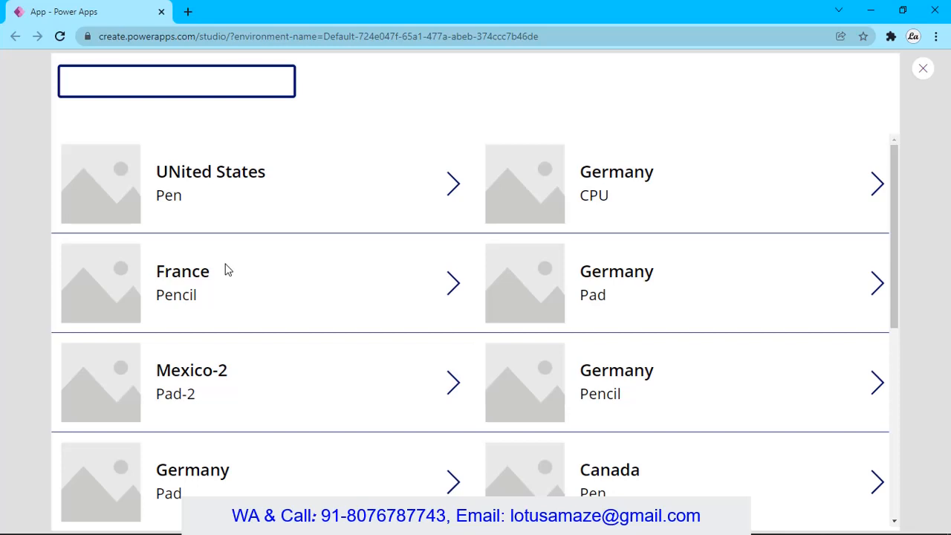
pyautogui.write('Germ')
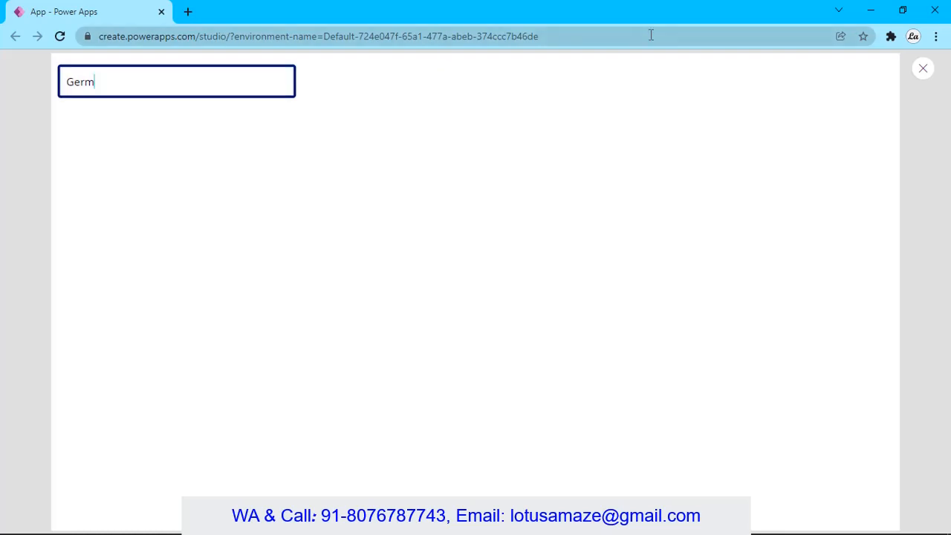
pyautogui.click(923, 69)
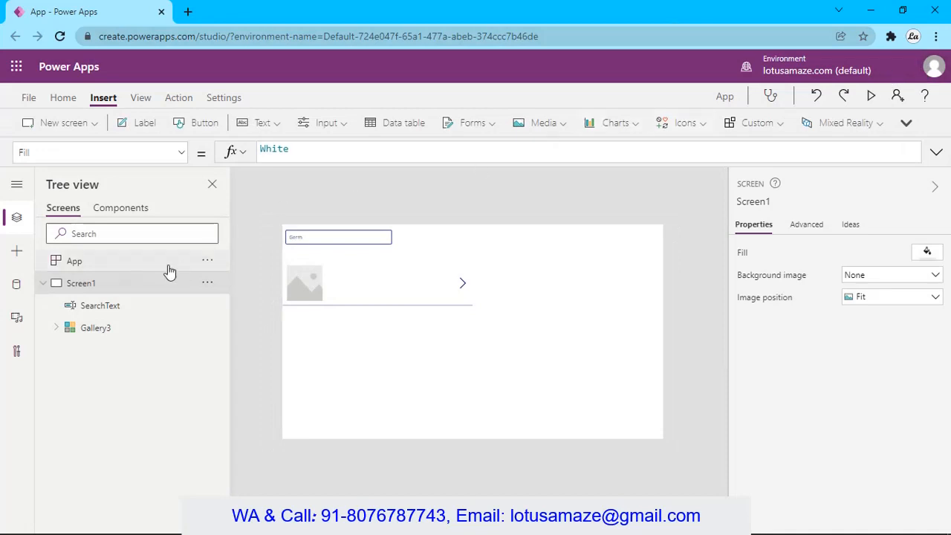
# Add "Country" as a second search column in the gallery's Items formula after "Product"
pyautogui.click(98, 336)
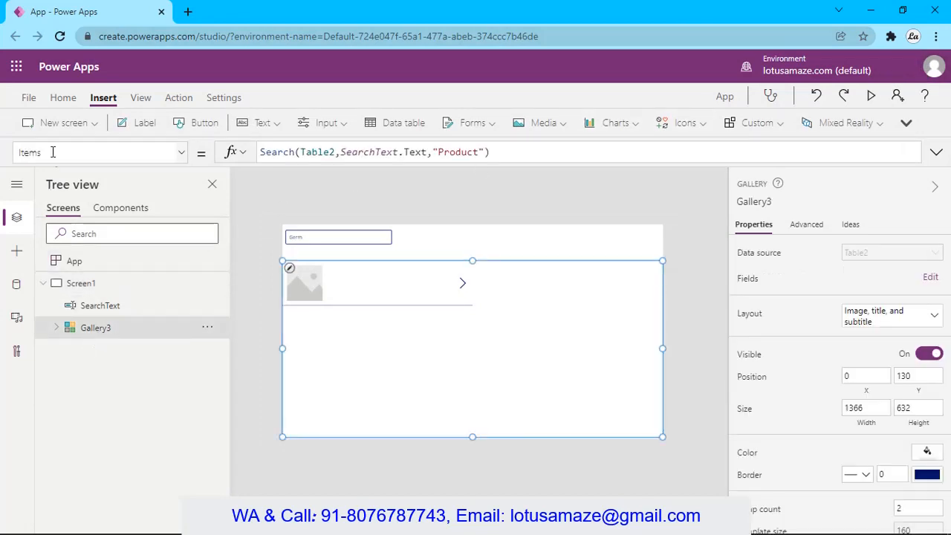
pyautogui.click(487, 152)
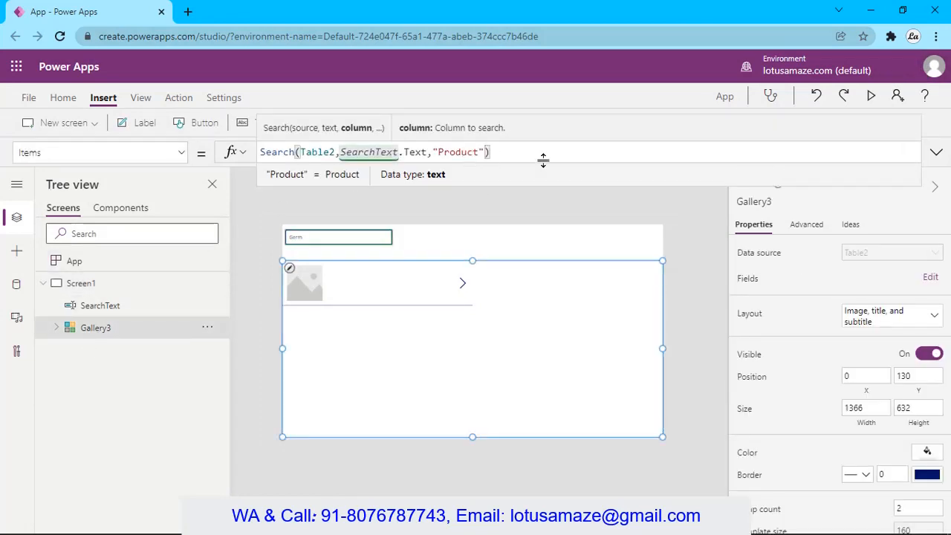
pyautogui.write(',""')
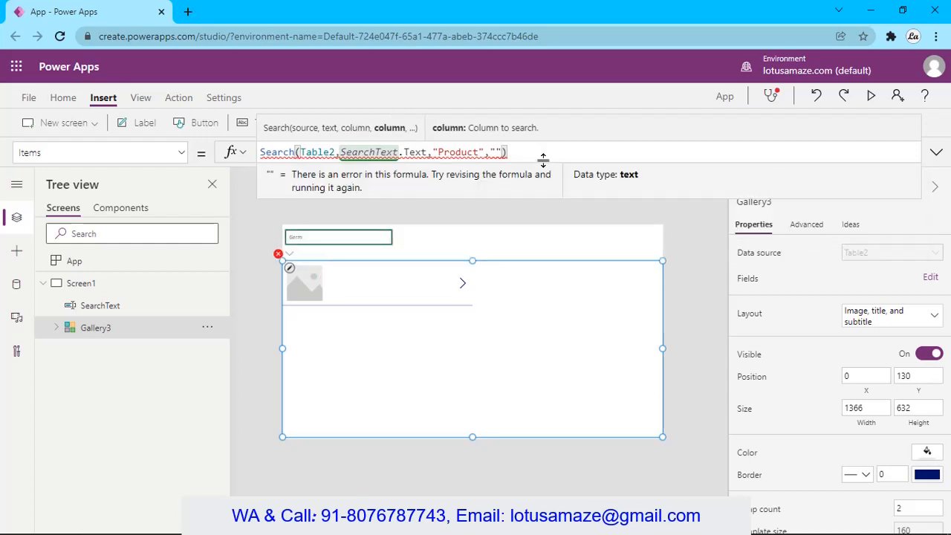
pyautogui.press('Left')
pyautogui.write('Country')
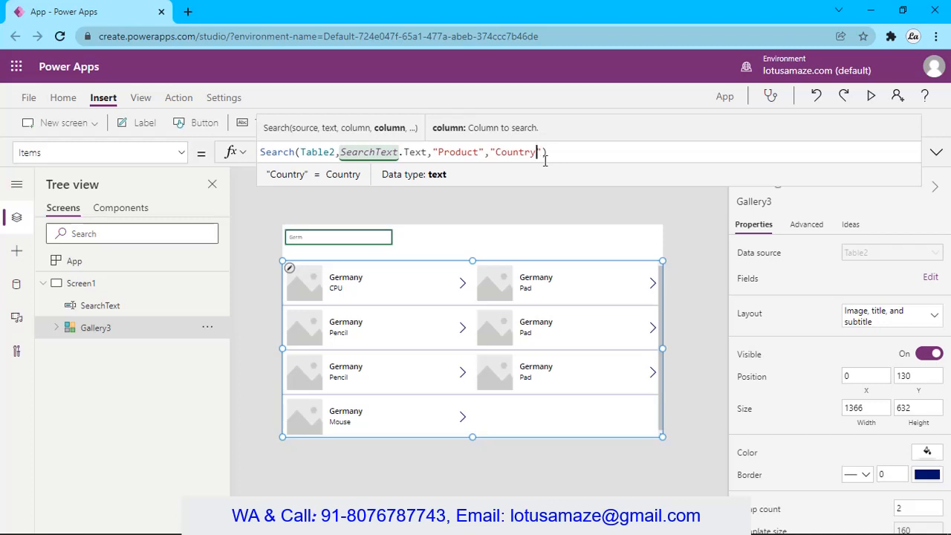
# Preview the app and replace the search text with "Mo" to test searching by product
pyautogui.click(873, 98)
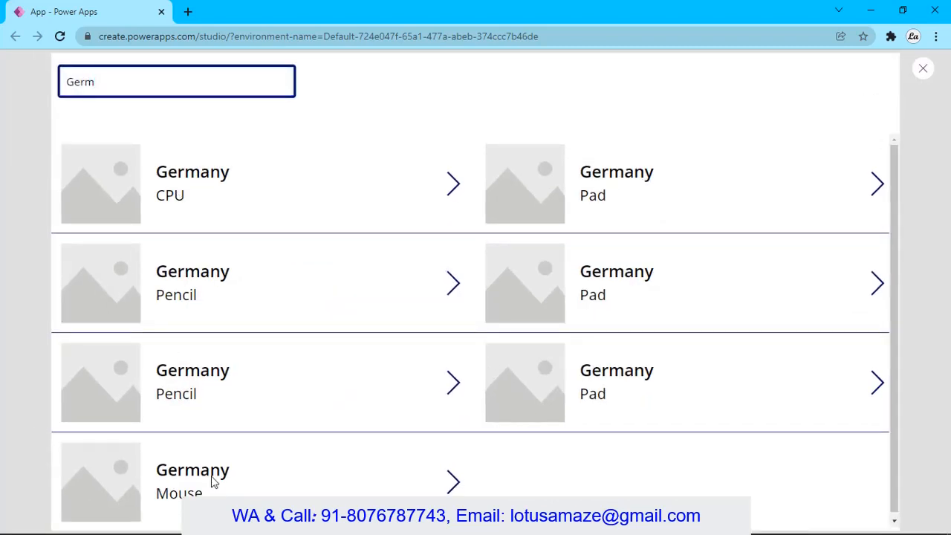
pyautogui.press('BackSpace')
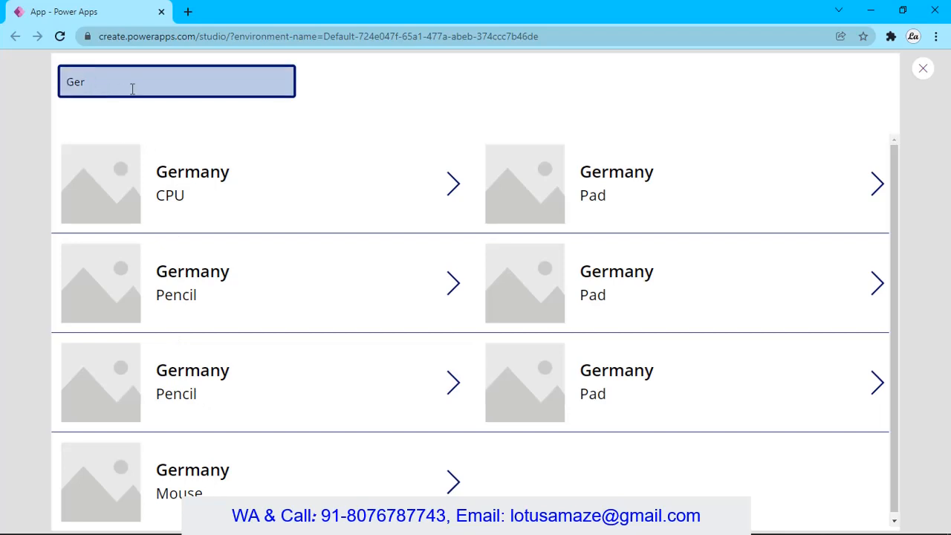
pyautogui.press('BackSpace')
pyautogui.press('BackSpace')
pyautogui.press('BackSpace')
pyautogui.write('M')
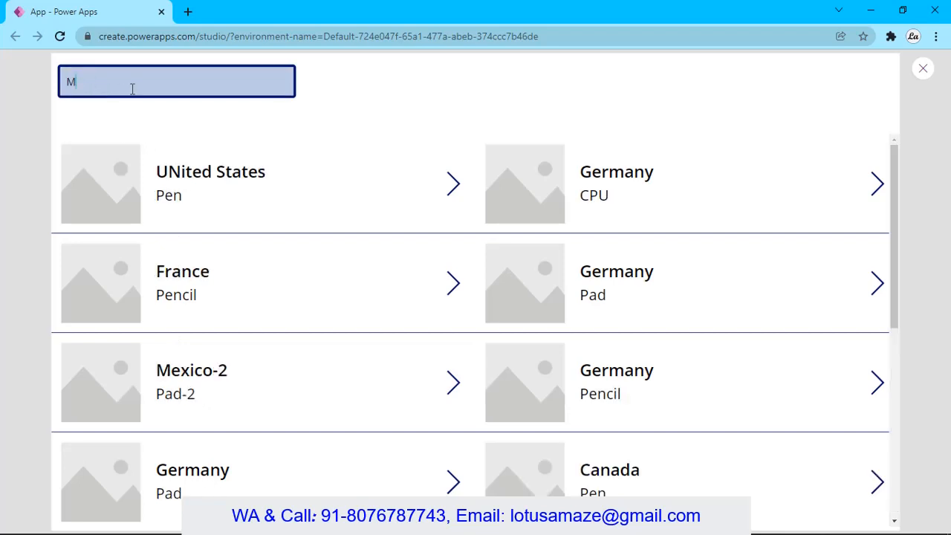
pyautogui.write('o')
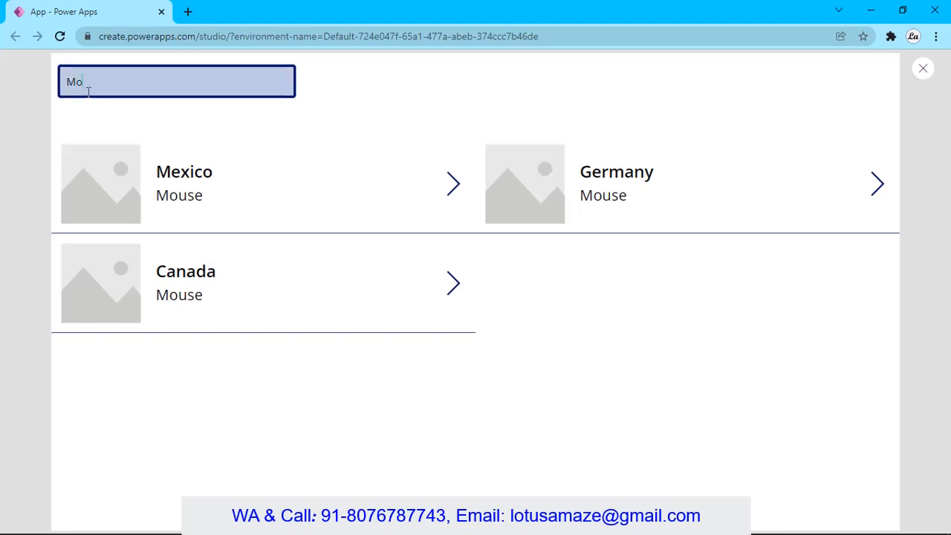
# Replace the search text with "Fran" to test searching by country, and exit the preview
pyautogui.press('BackSpace')
pyautogui.press('BackSpace')
pyautogui.write('Fran')
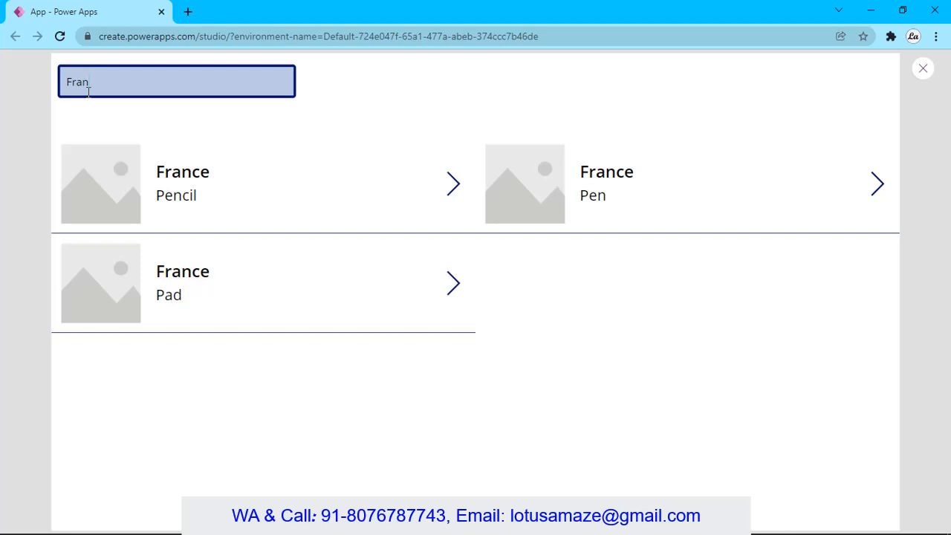
pyautogui.press('Escape')
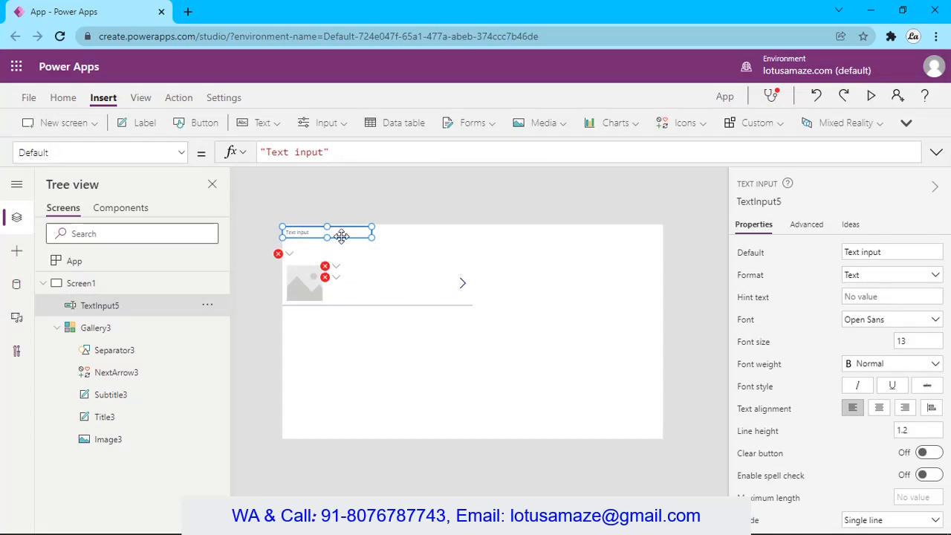
# Delete the text input and insert a drop-down control in the screen's upper-left corner at position 0, 0
pyautogui.press('Delete')
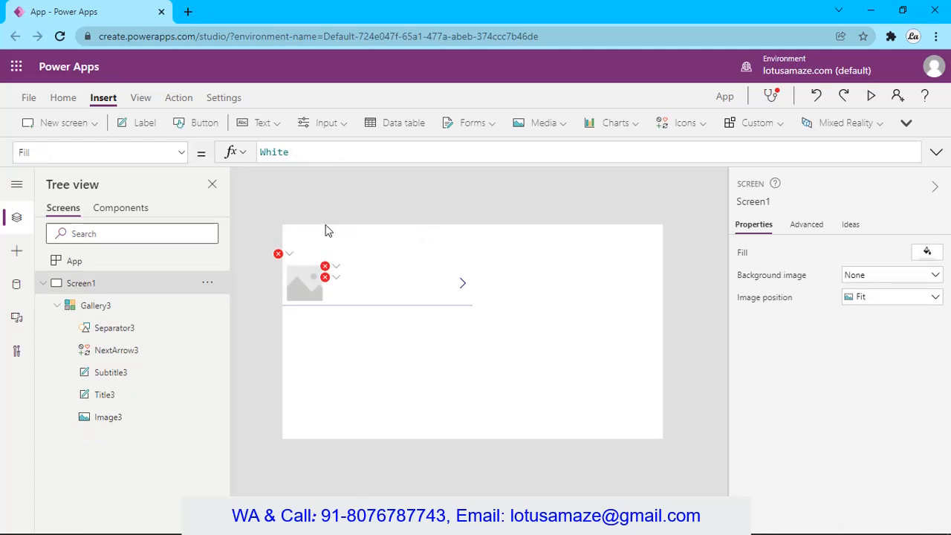
pyautogui.click(328, 123)
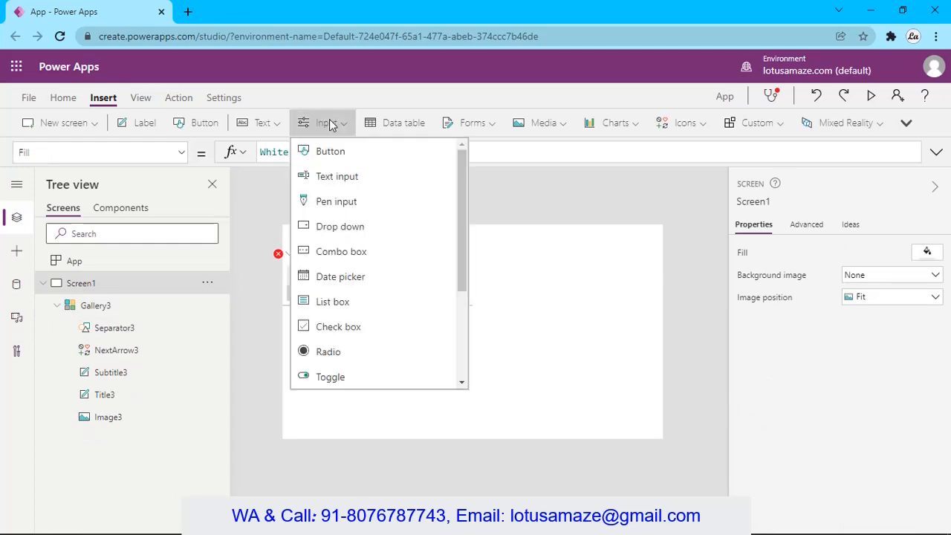
pyautogui.click(340, 226)
pyautogui.moveTo(364, 239); pyautogui.dragTo(350, 226)
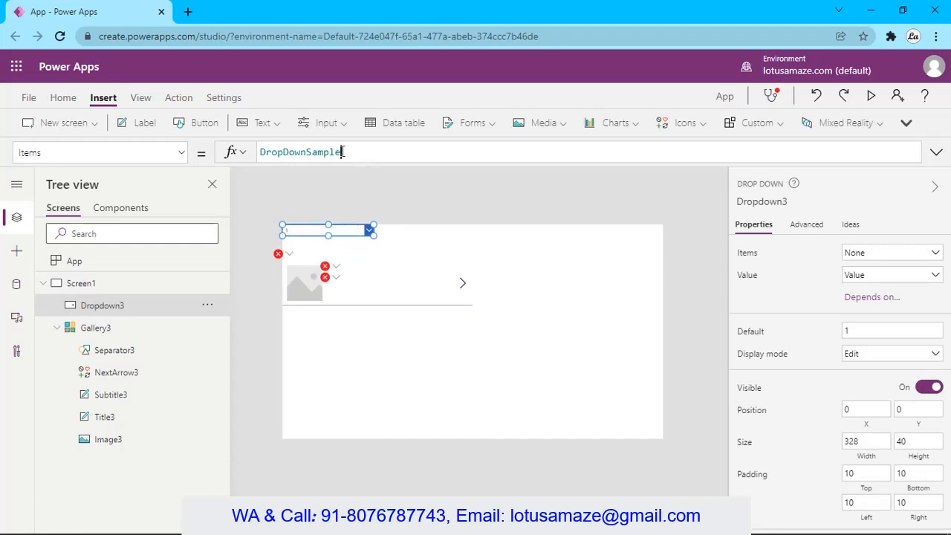
# Clear the default DropDownSample formula from the drop-down's Items property
pyautogui.moveTo(342, 152); pyautogui.dragTo(259, 148)
pyautogui.press('BackSpace')
pyautogui.press('BackSpace')
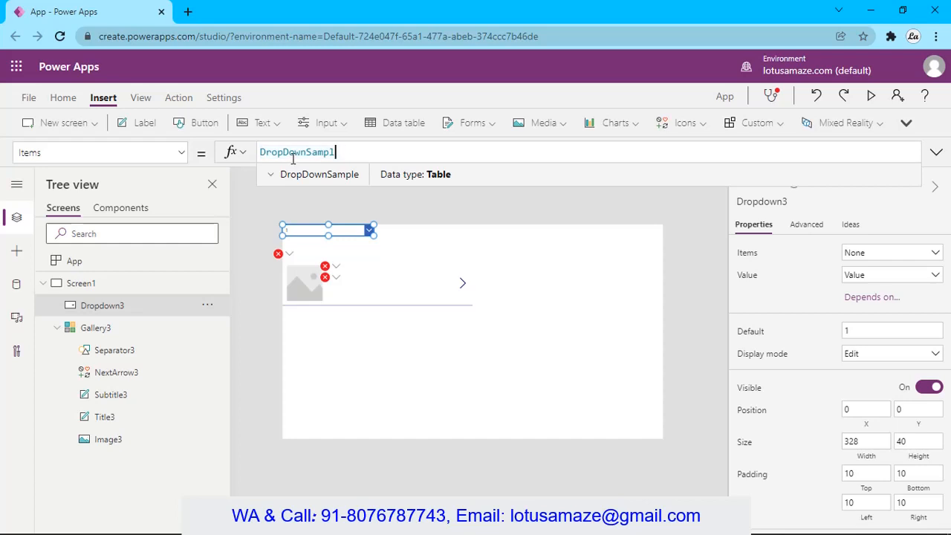
pyautogui.press('BackSpace')
pyautogui.press('BackSpace')
pyautogui.press('BackSpace')
pyautogui.press('BackSpace')
pyautogui.press('BackSpace')
pyautogui.press('BackSpace')
pyautogui.press('BackSpace')
pyautogui.press('BackSpace')
pyautogui.press('BackSpace')
pyautogui.press('BackSpace')
pyautogui.press('BackSpace')
pyautogui.press('BackSpace')
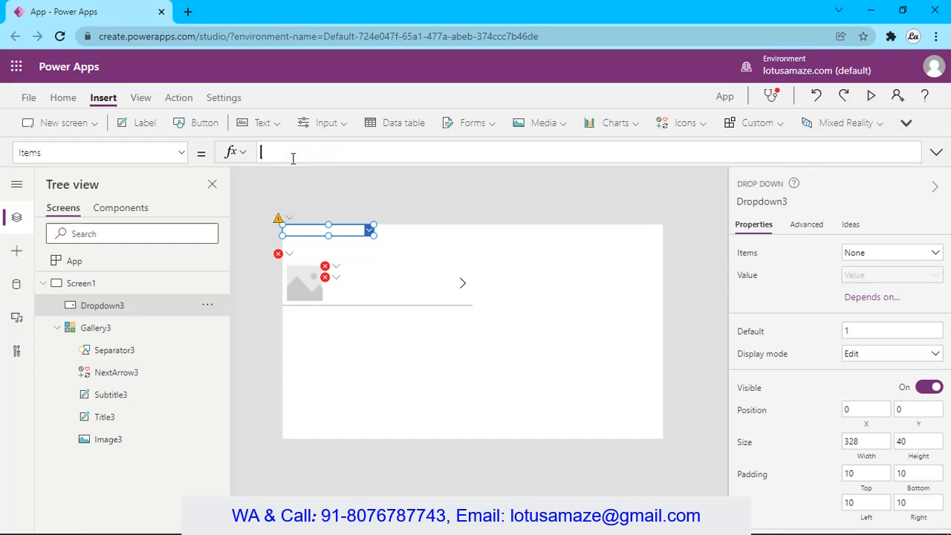
# Enter a bracketed list of the text values "All", "Pen" and "Pencil" as the drop-down's Items
pyautogui.write('[]')
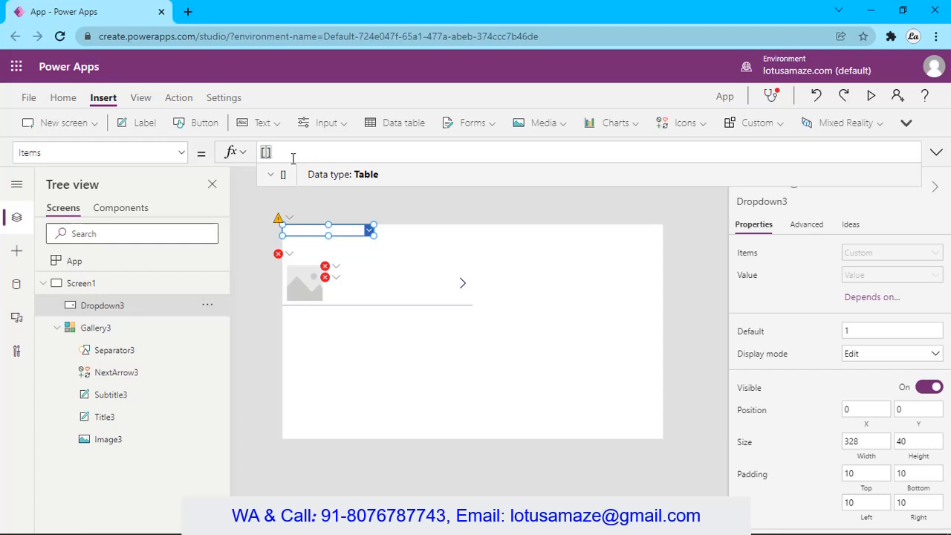
pyautogui.write('"A')
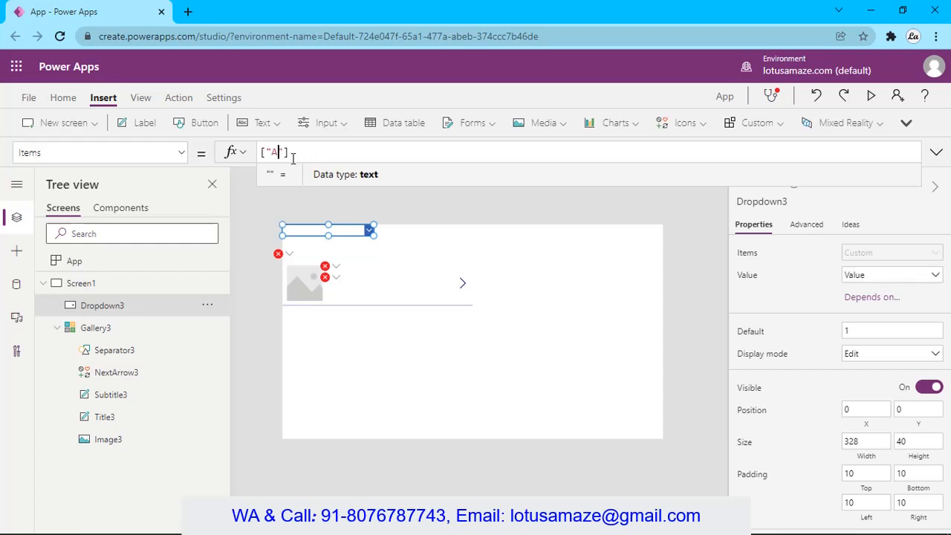
pyautogui.write('ll"')
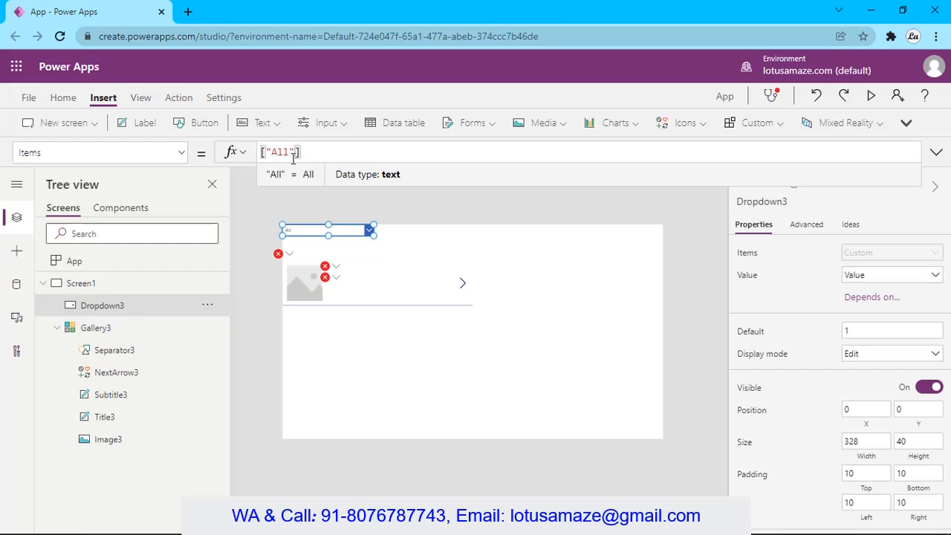
pyautogui.write(', "')
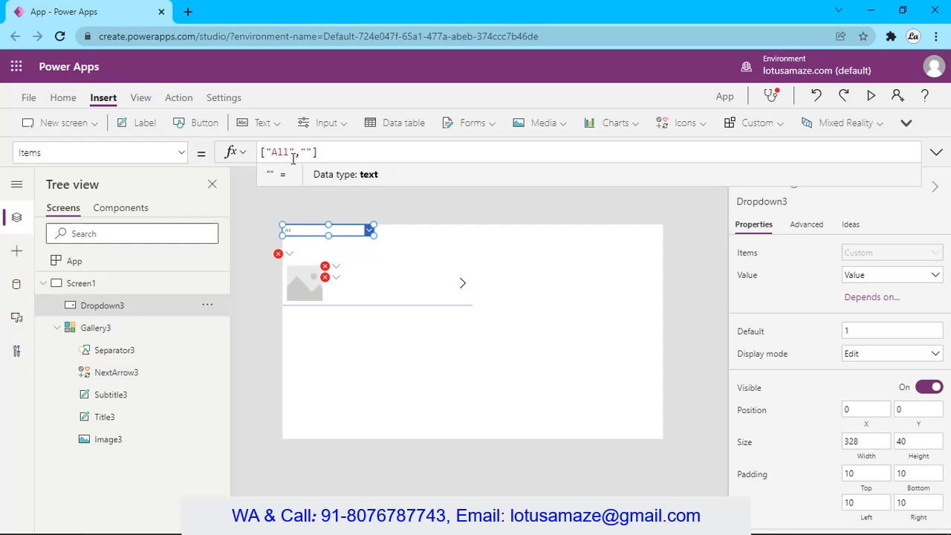
pyautogui.write('Pen')
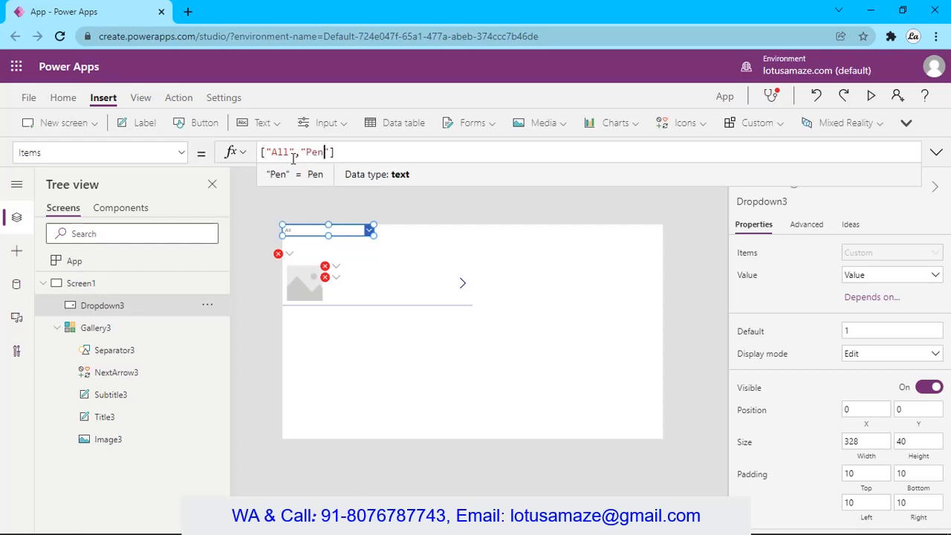
pyautogui.write('","')
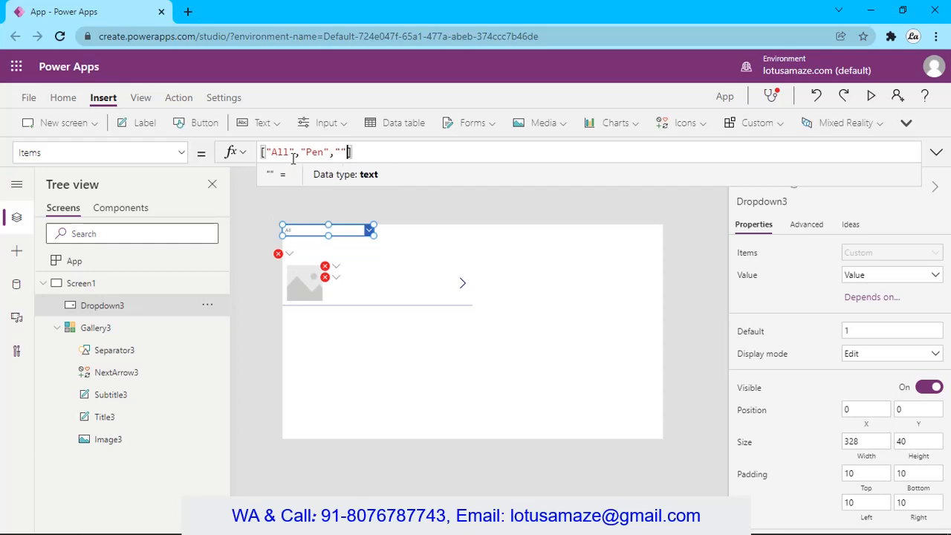
pyautogui.press('Left')
pyautogui.write('Pencil')
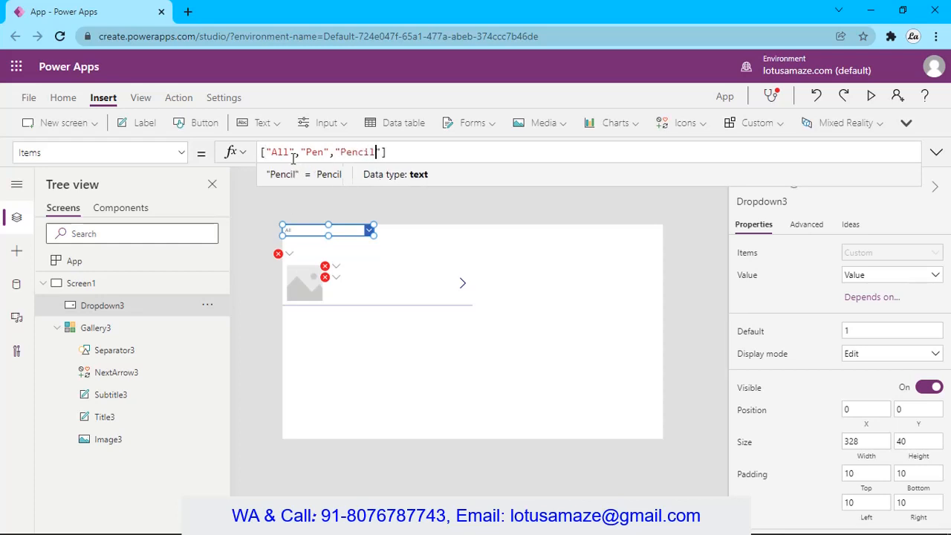
# Extend the drop-down's Items list with the values "Mouse" and "Ped"
pyautogui.press('Right')
pyautogui.write(',"')
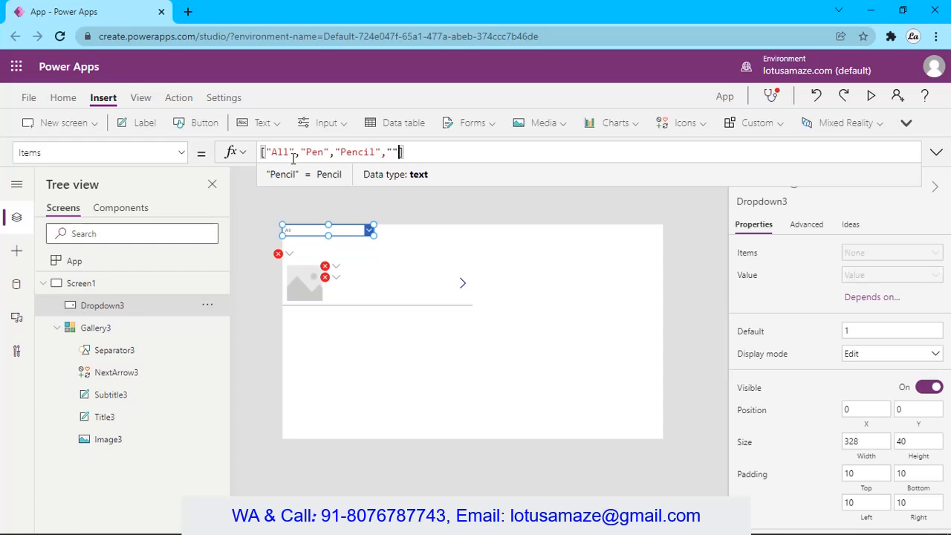
pyautogui.write('Mouse')
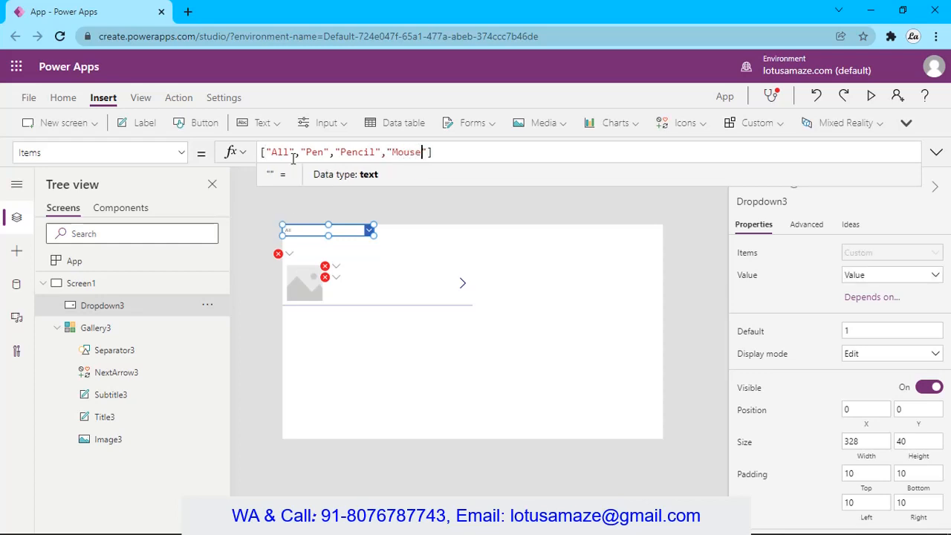
pyautogui.press('Right')
pyautogui.write(',"')
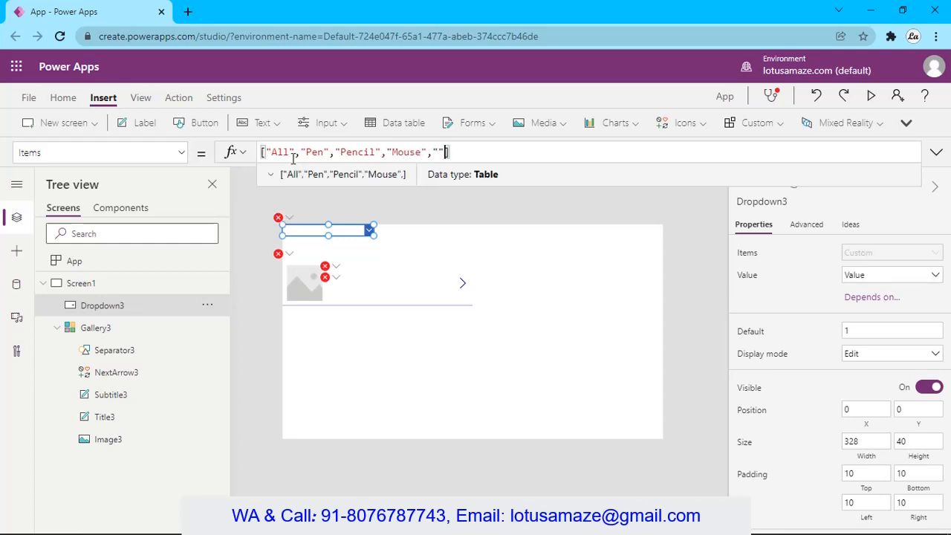
pyautogui.write('Ped')
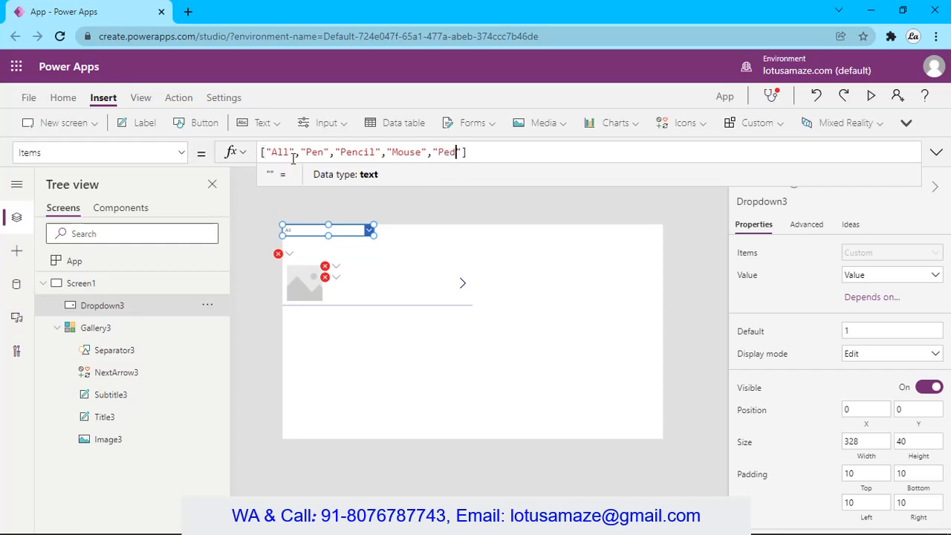
pyautogui.press('BackSpace')
pyautogui.write('ad')
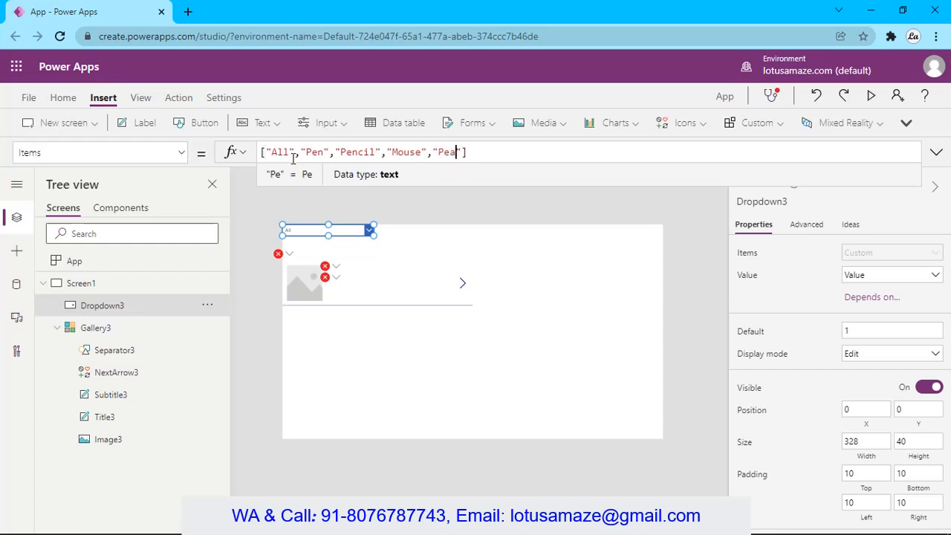
pyautogui.press('BackSpace')
pyautogui.press('BackSpace')
pyautogui.write('d')
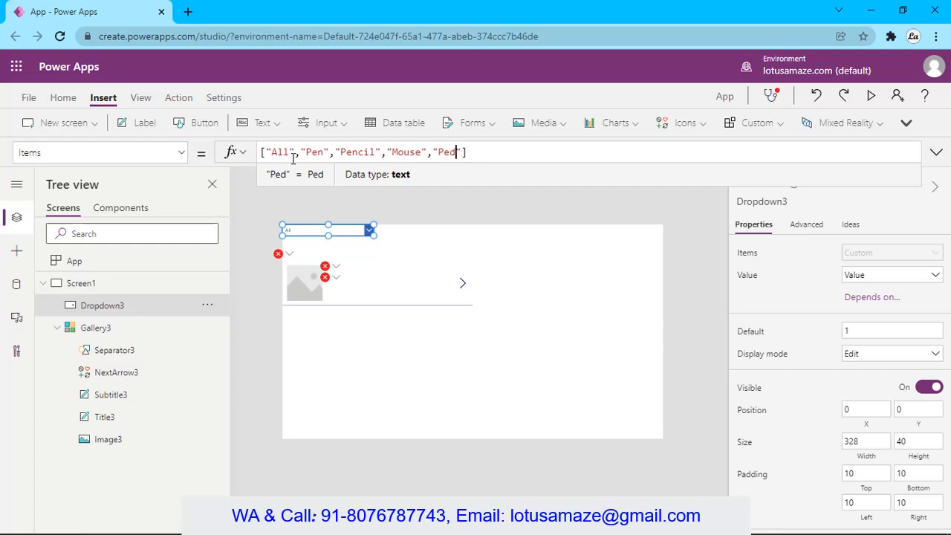
# Preview the app, expand the drop-down to check its options, and close the preview
pyautogui.click(874, 100)
pyautogui.click(122, 67)
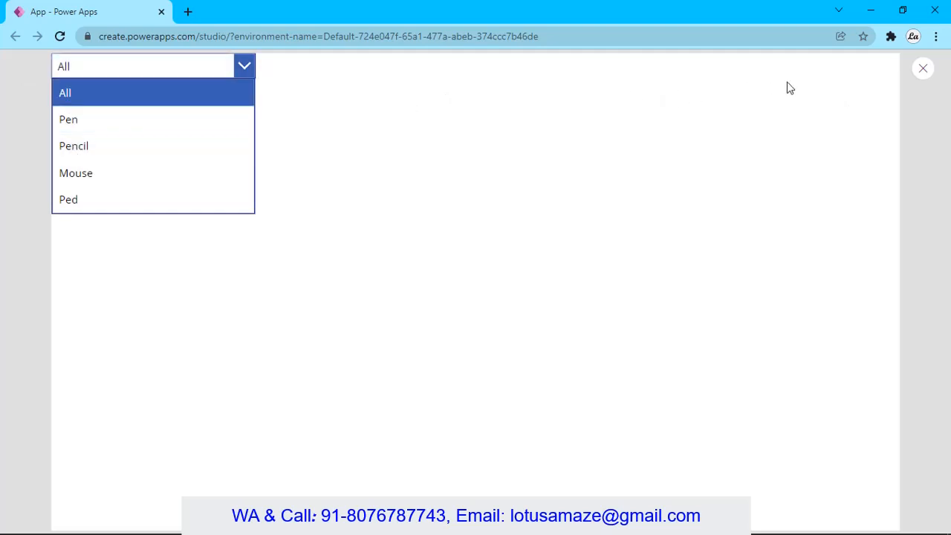
pyautogui.click(923, 68)
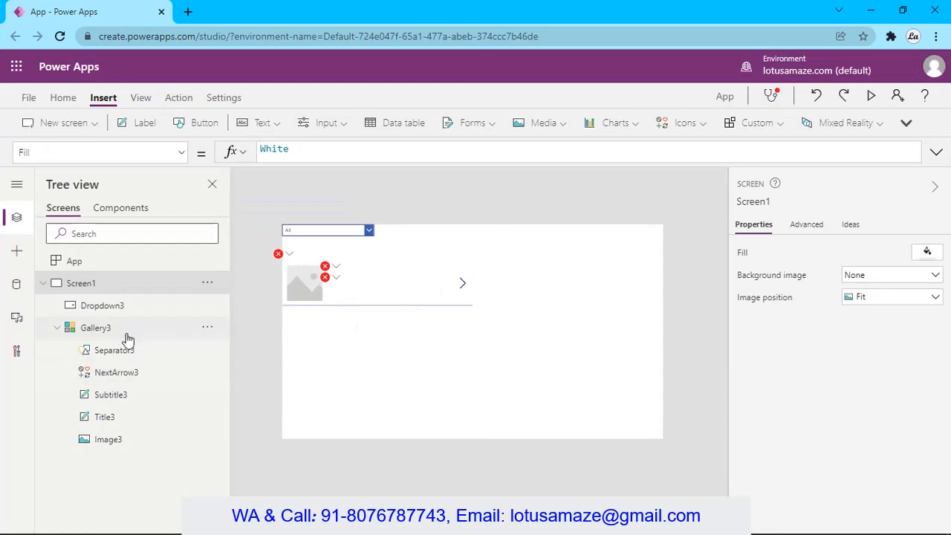
# Replace the Search function with Filter in Gallery3's Items formula, keeping Table2 as the source
pyautogui.click(104, 330)
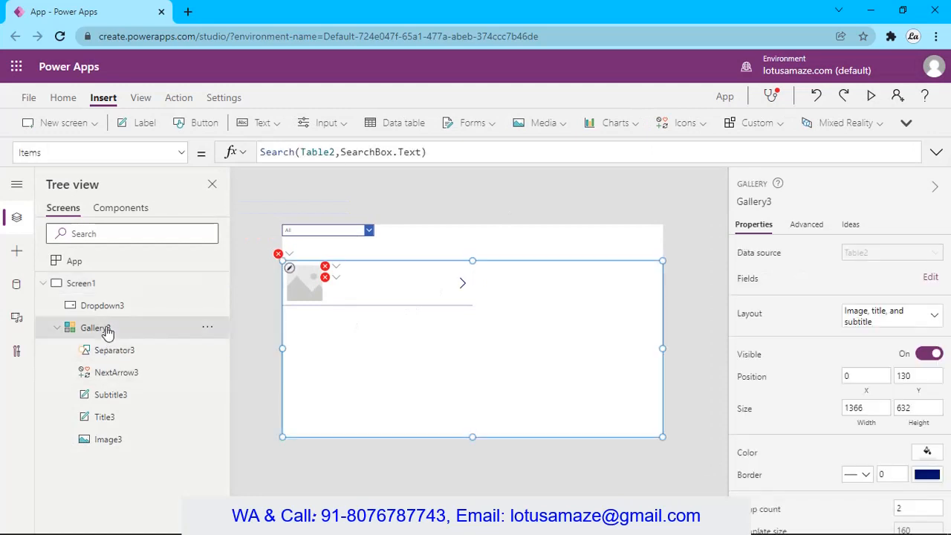
pyautogui.doubleClick(285, 152)
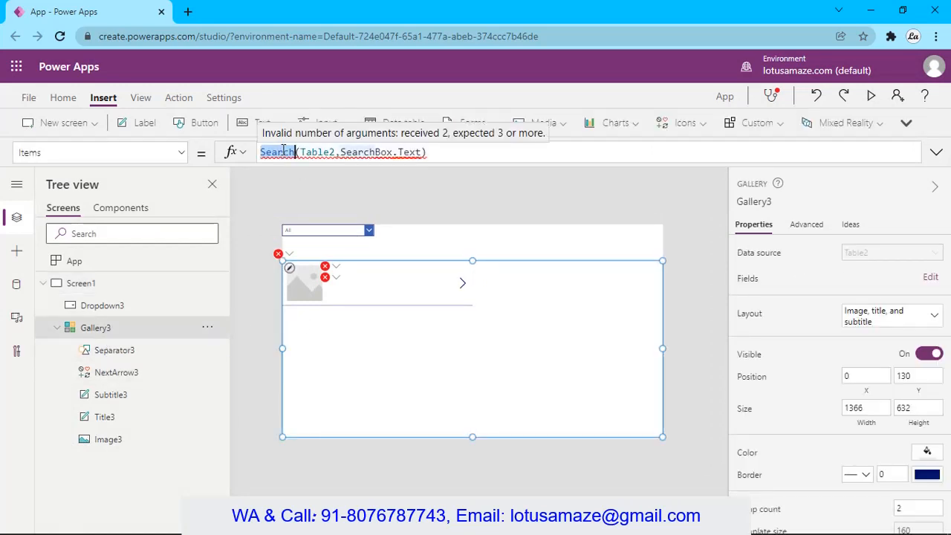
pyautogui.press('BackSpace')
pyautogui.write('Filter')
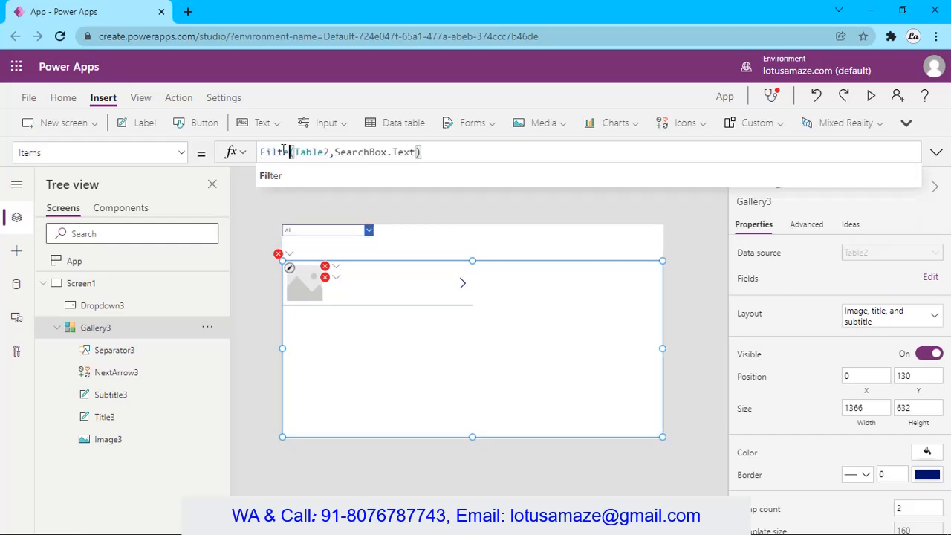
pyautogui.click(325, 151)
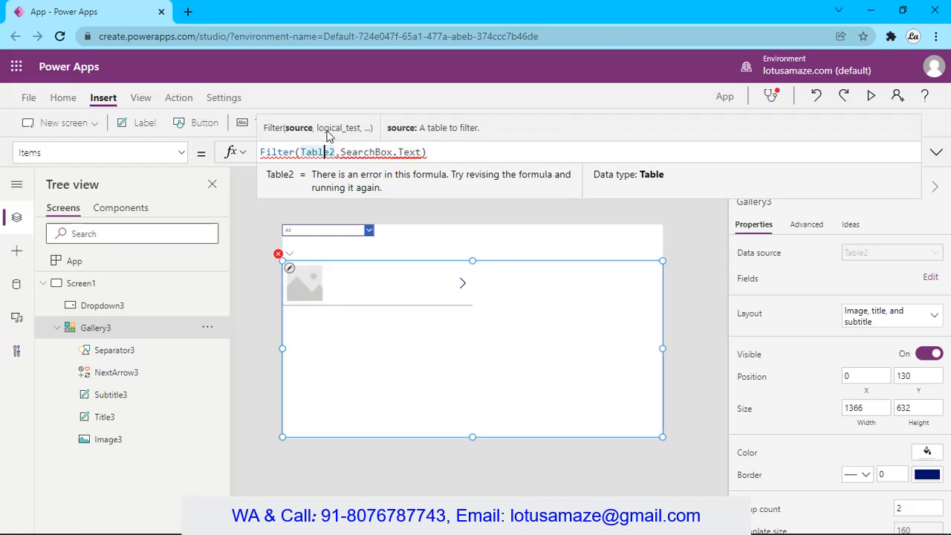
# Delete the SearchBox.Text argument and closing bracket from the gallery's Filter formula
pyautogui.click(429, 153)
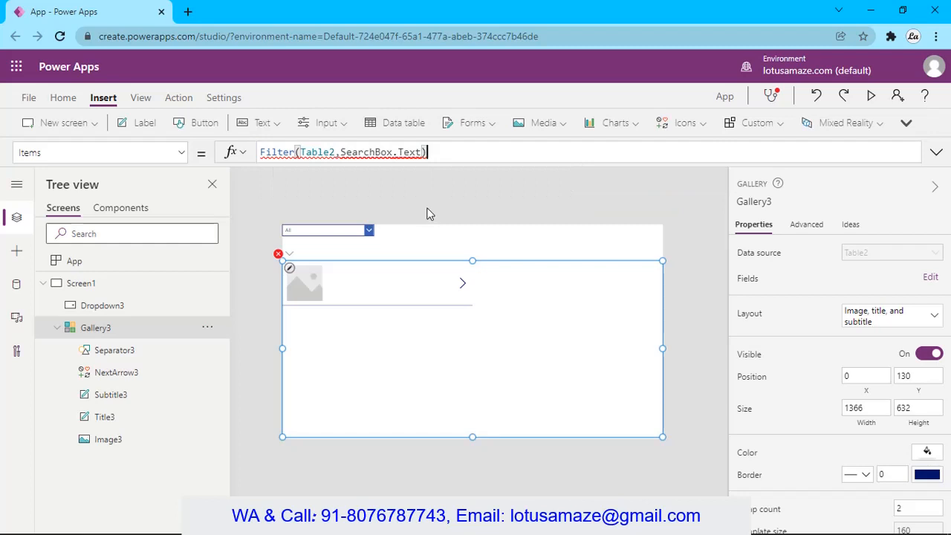
pyautogui.press('BackSpace')
pyautogui.press('BackSpace')
pyautogui.press('BackSpace')
pyautogui.press('BackSpace')
pyautogui.press('BackSpace')
pyautogui.press('BackSpace')
pyautogui.press('BackSpace')
pyautogui.press('BackSpace')
pyautogui.press('BackSpace')
pyautogui.press('BackSpace')
pyautogui.press('BackSpace')
pyautogui.press('BackSpace')
pyautogui.press('BackSpace')
pyautogui.press('BackSpace')
pyautogui.press('BackSpace')
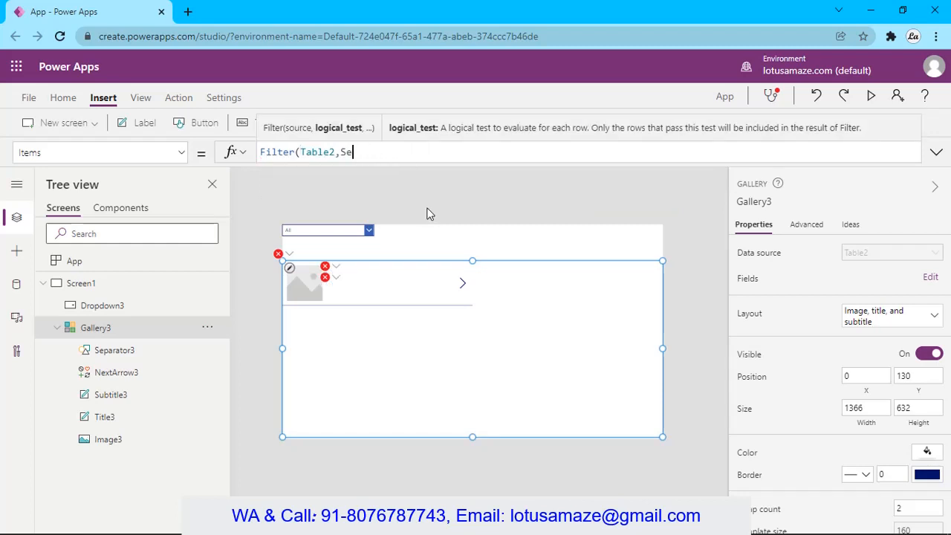
# Complete the gallery's Filter formula with the condition Product=Dropdown3.SelectedText.Value and a closing bracket
pyautogui.write('Product')
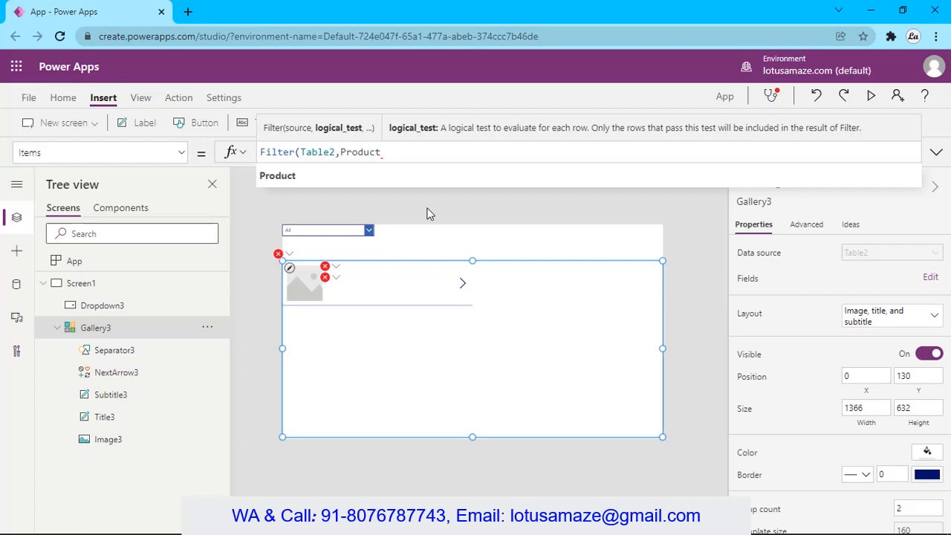
pyautogui.write('=')
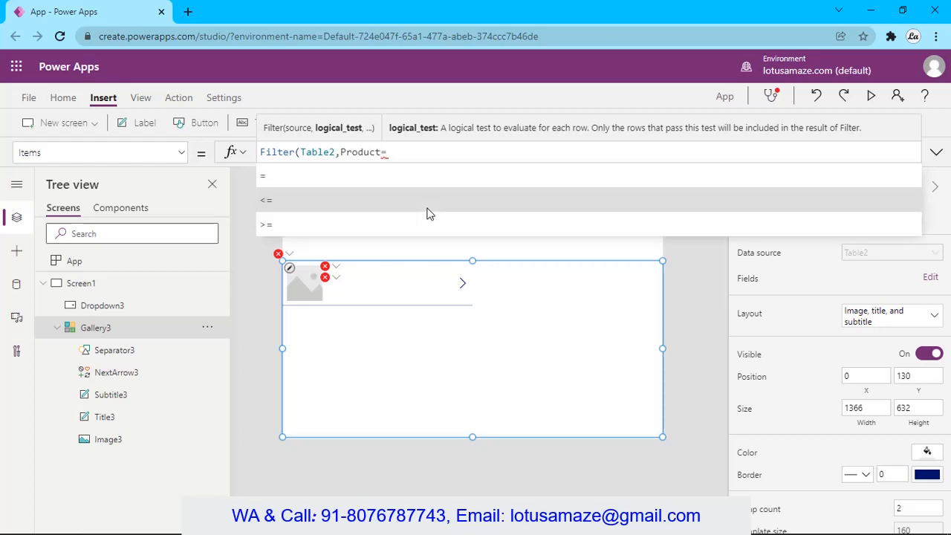
pyautogui.write('Dr')
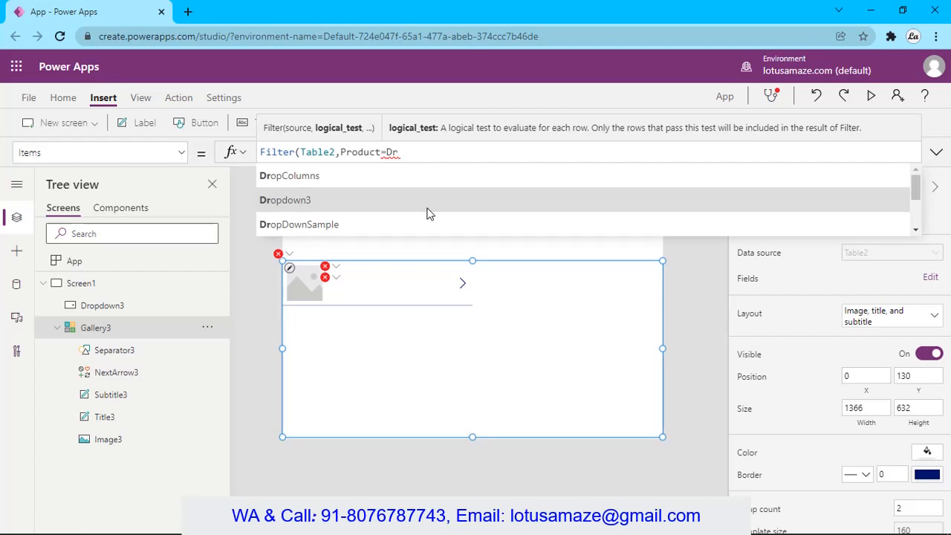
pyautogui.click(304, 199)
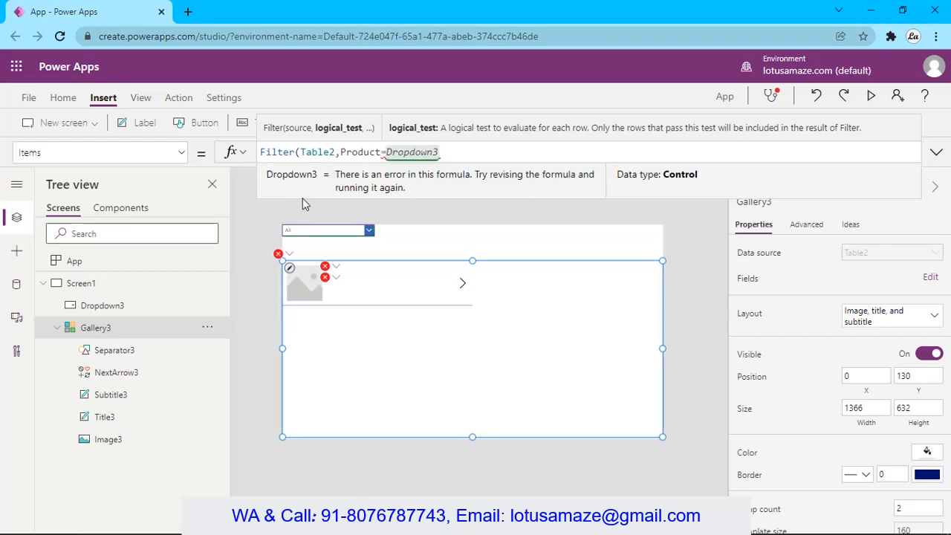
pyautogui.write('.S')
pyautogui.write('e')
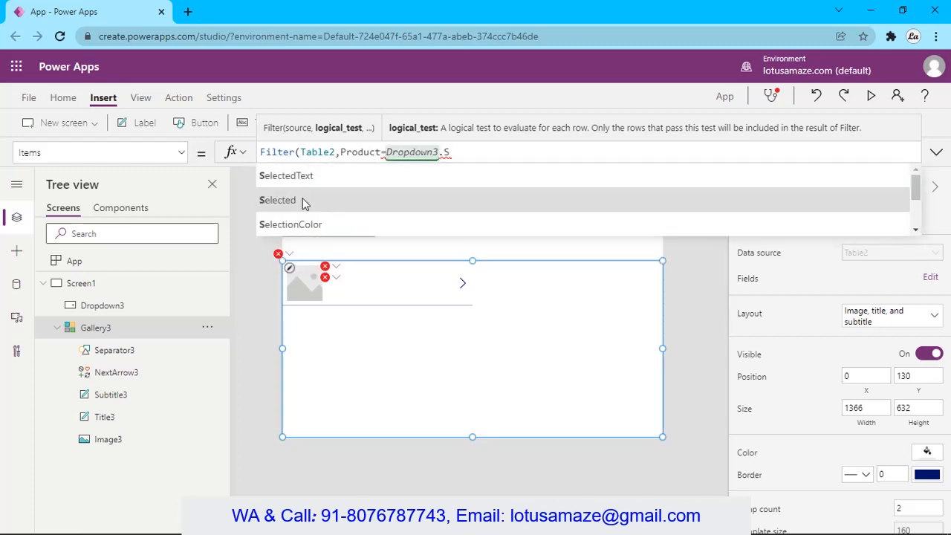
pyautogui.click(304, 176)
pyautogui.write('.v')
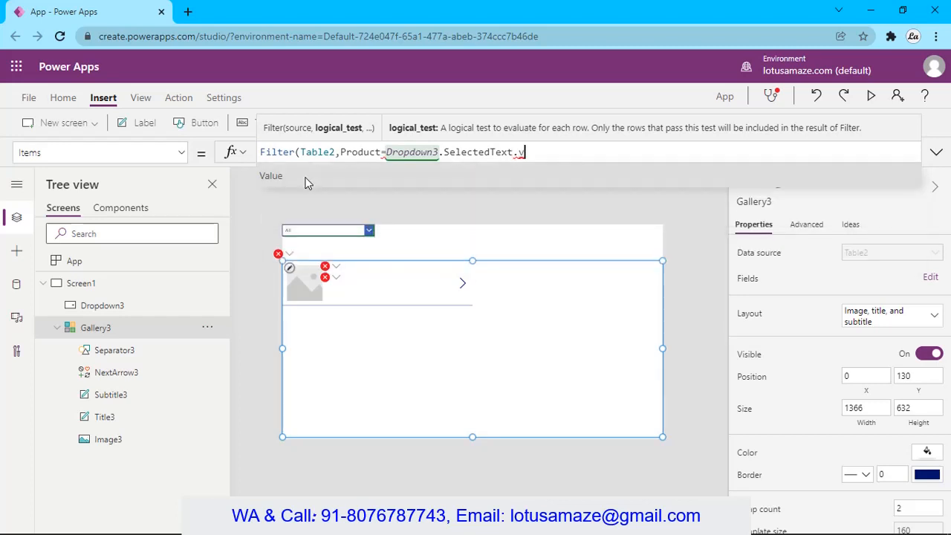
pyautogui.press('BackSpace')
pyautogui.write('V')
pyautogui.click(286, 177)
pyautogui.write(')')
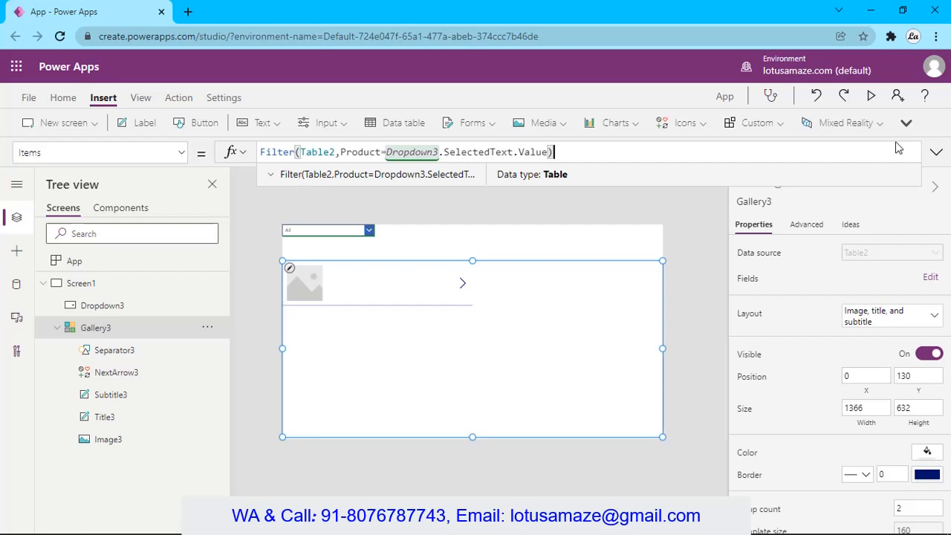
# Preview the app and test the gallery filter by switching the drop-down between Pen and Pencil
pyautogui.click(872, 97)
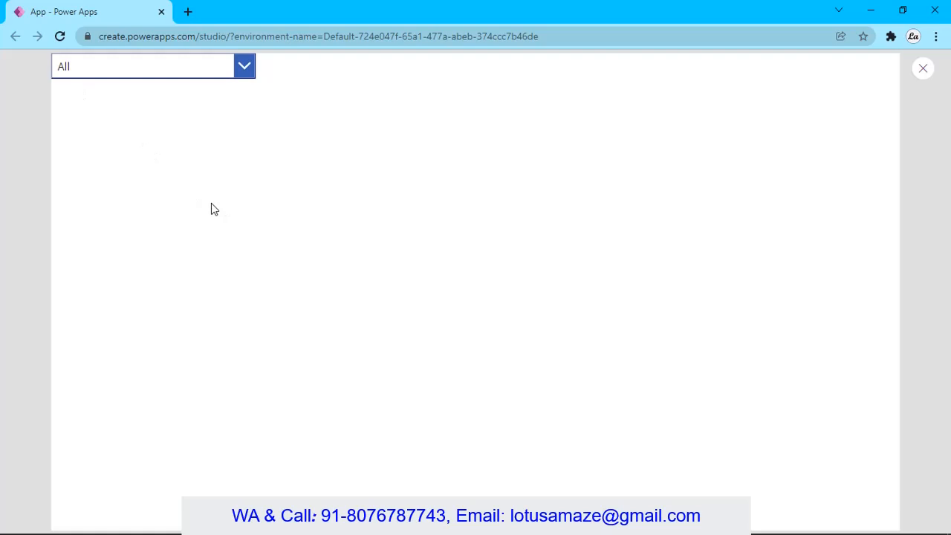
pyautogui.click(249, 72)
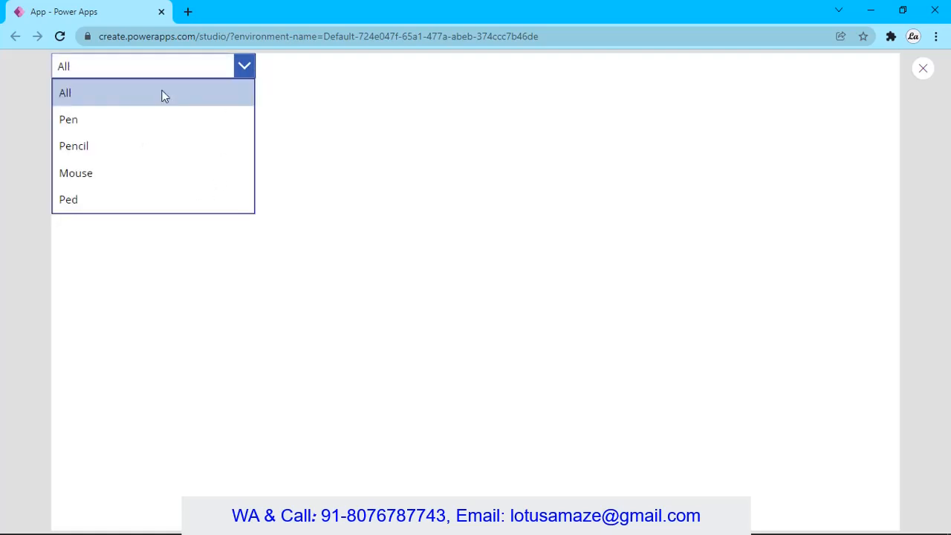
pyautogui.click(134, 123)
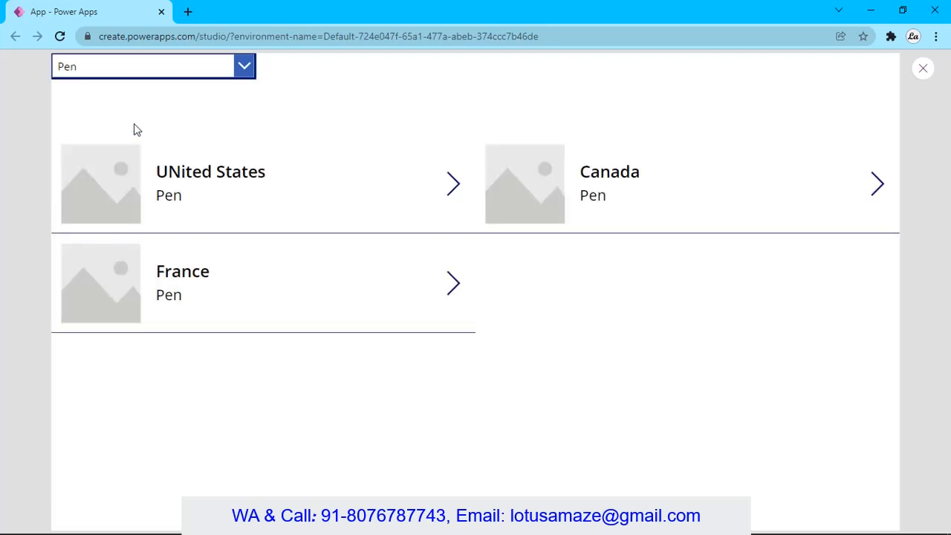
pyautogui.click(141, 72)
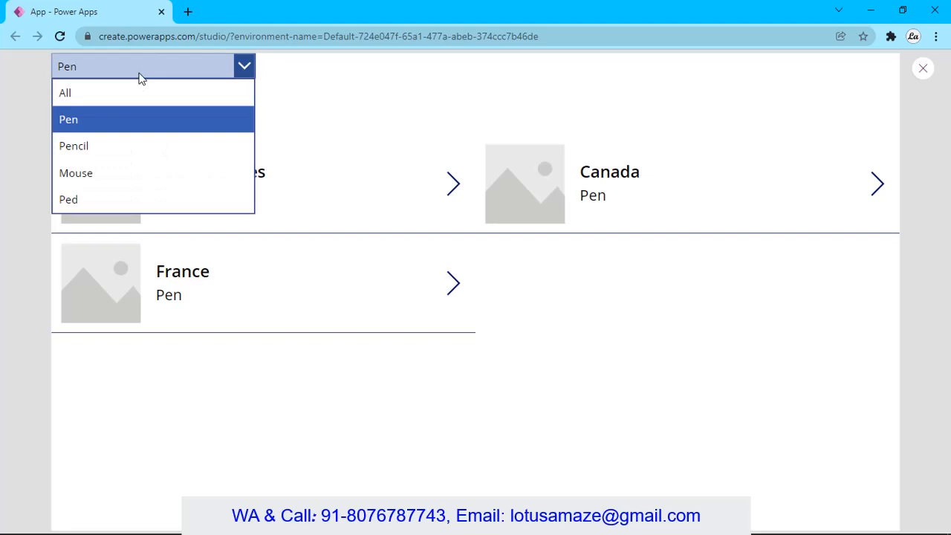
pyautogui.click(104, 143)
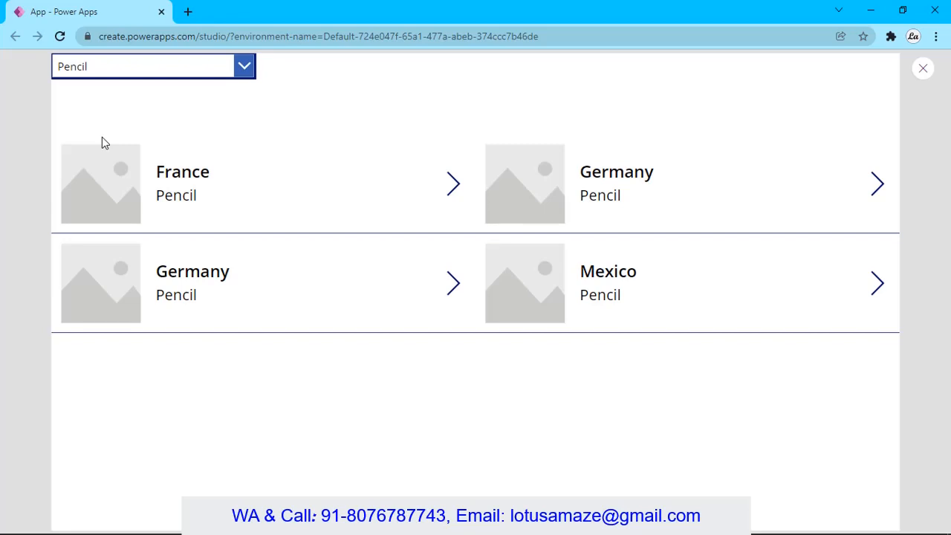
pyautogui.click(75, 74)
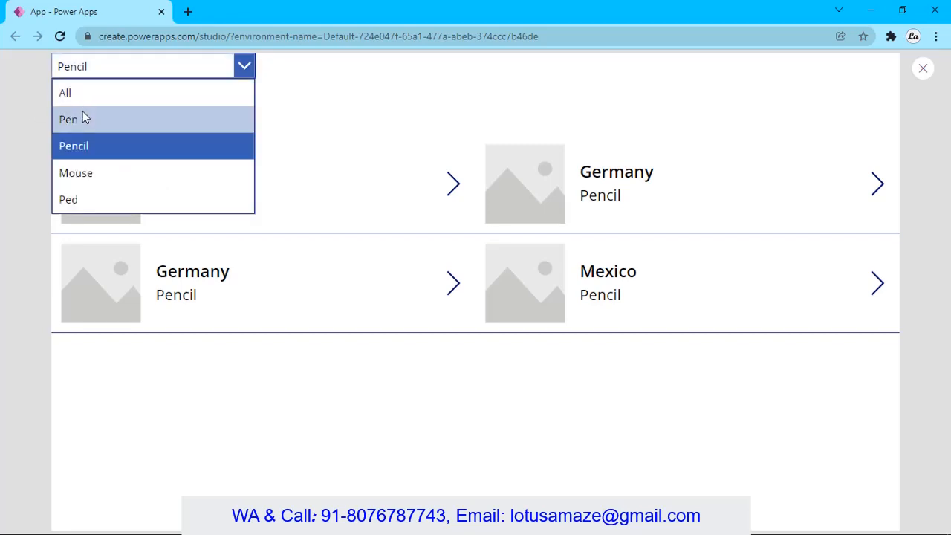
pyautogui.click(83, 119)
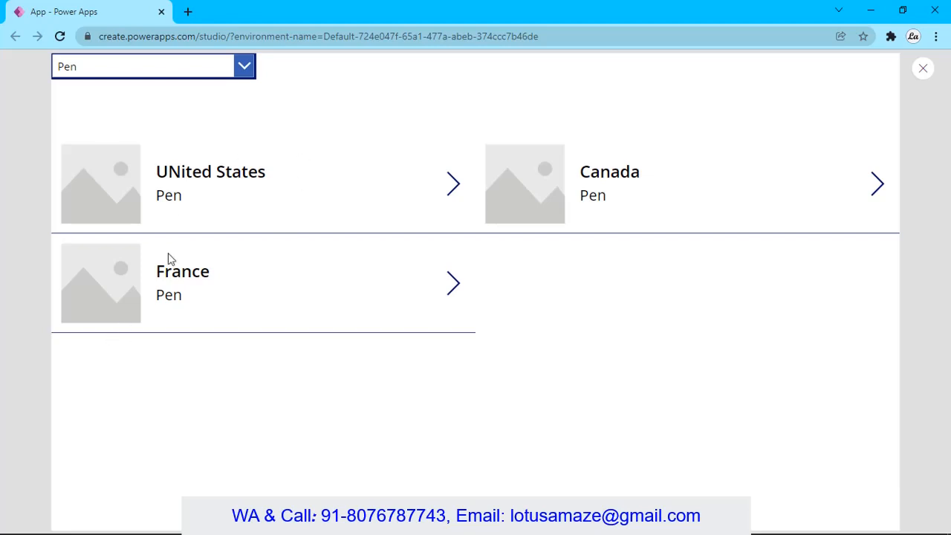
# Test the gallery filter in the preview with the drop-down values Pencil, Mouse and Ped
pyautogui.click(152, 73)
pyautogui.click(131, 139)
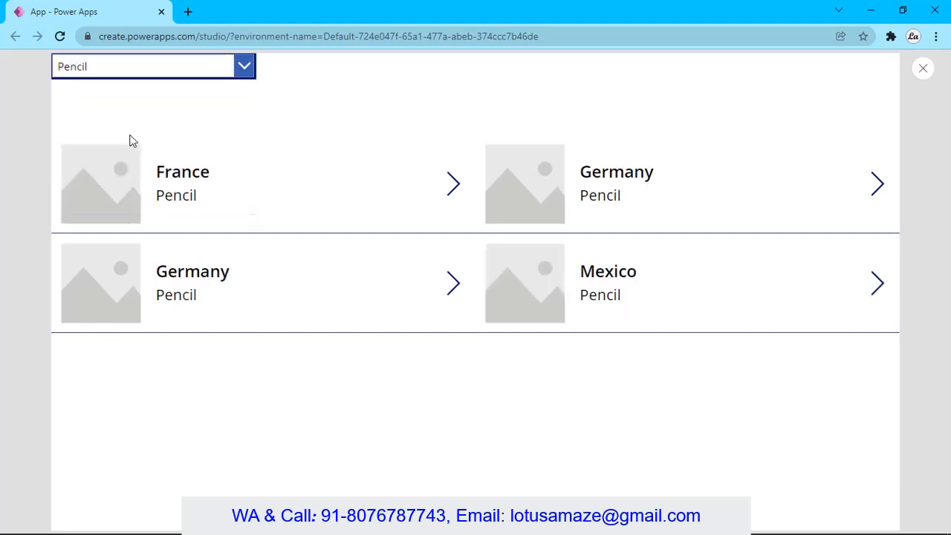
pyautogui.click(176, 74)
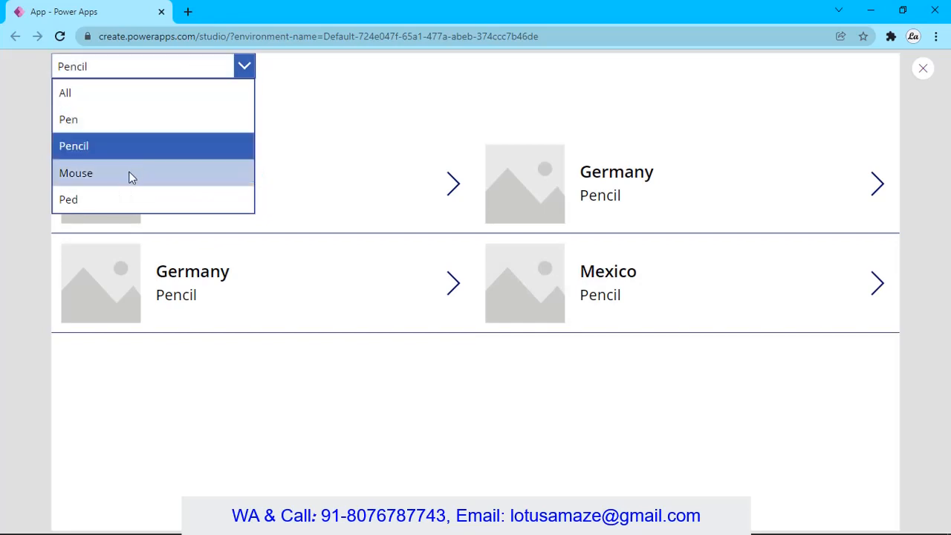
pyautogui.click(129, 174)
pyautogui.click(157, 75)
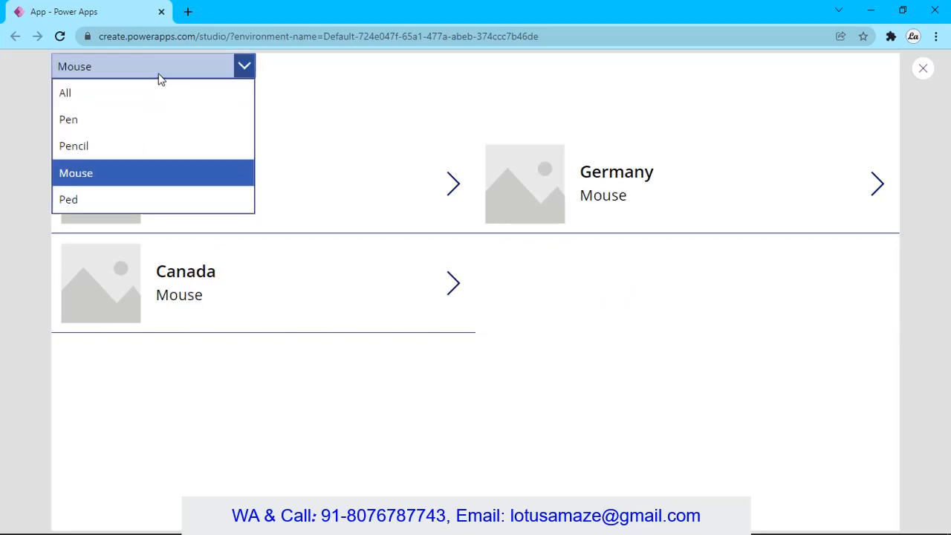
pyautogui.click(87, 197)
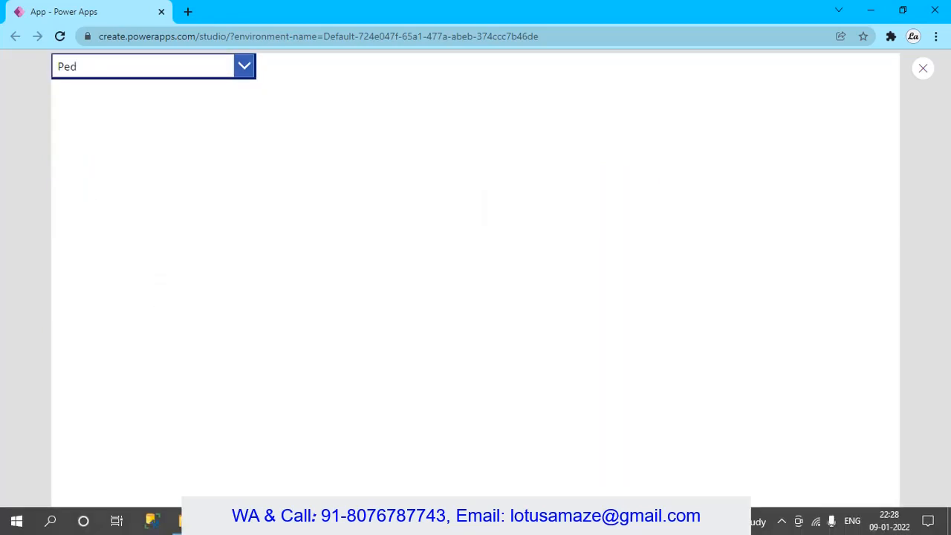
# Return to the app preview, test the gallery with the drop-down set to All, and close the preview
pyautogui.hotkey('alt', 'Tab')
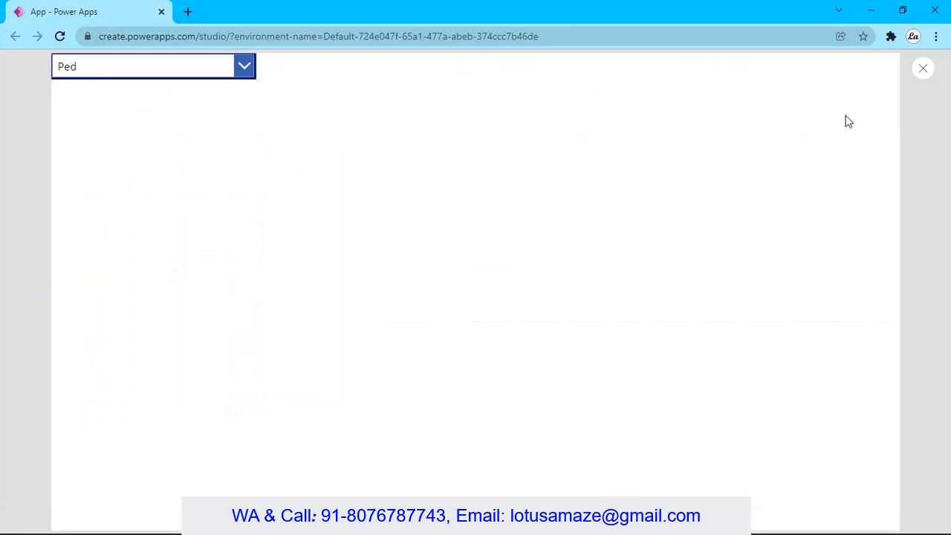
pyautogui.click(246, 67)
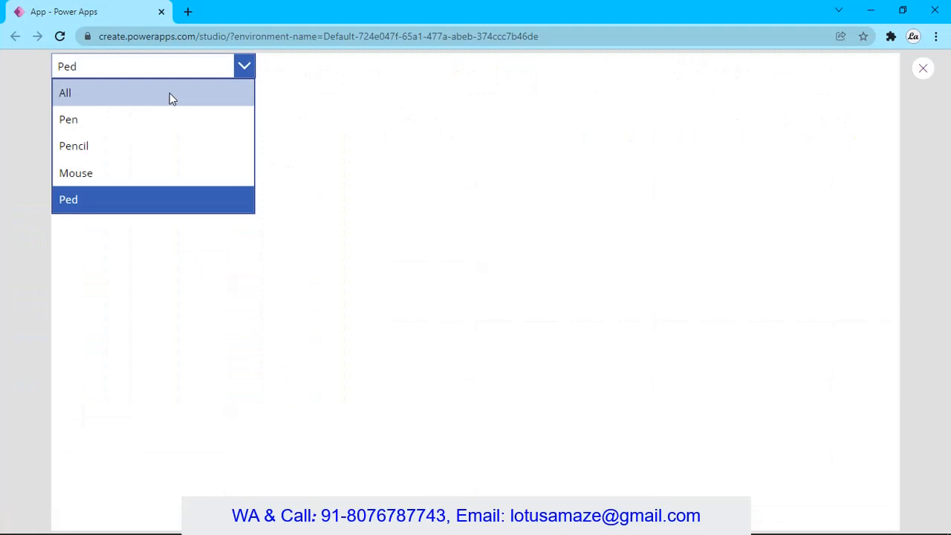
pyautogui.click(85, 97)
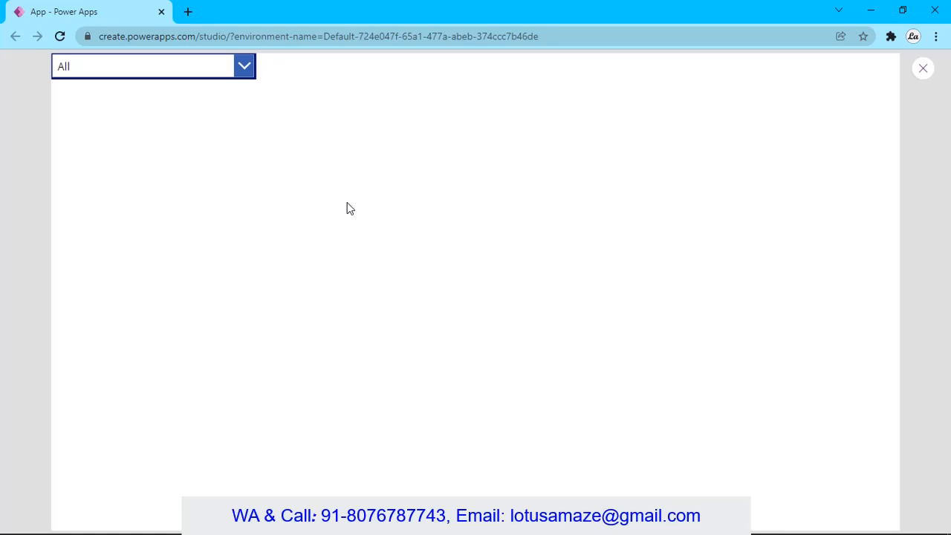
pyautogui.click(924, 70)
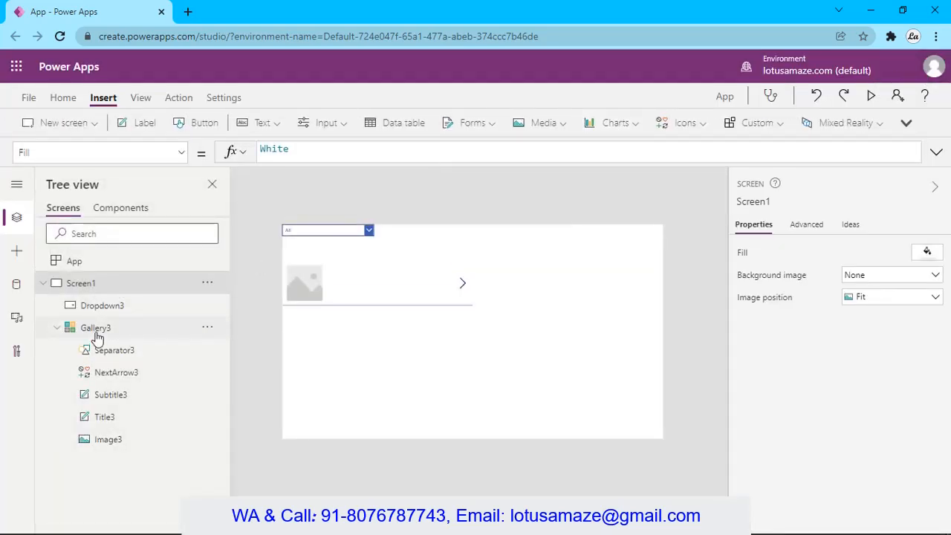
# In Gallery3's Items formula, insert an If function before the Product condition with the test Dropdown3.SelectedText.Value="All"
pyautogui.click(96, 330)
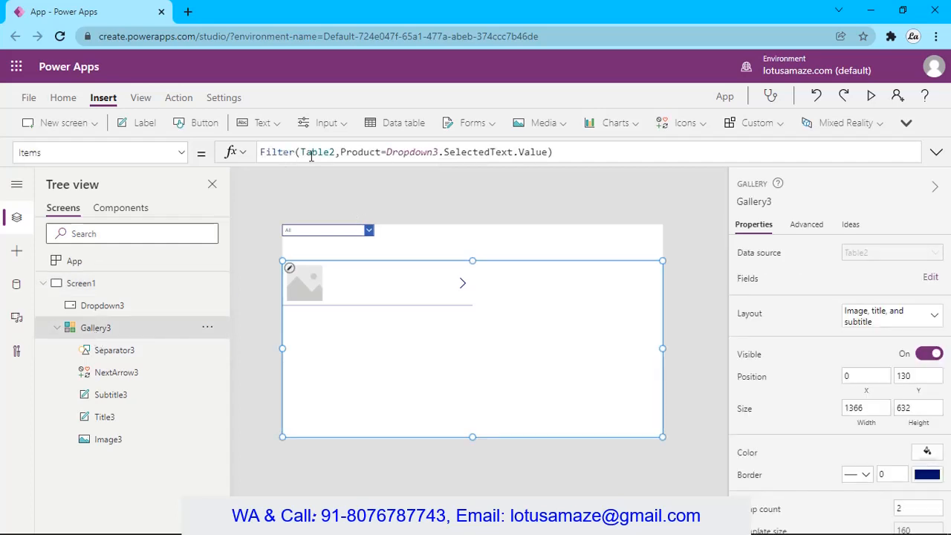
pyautogui.click(340, 152)
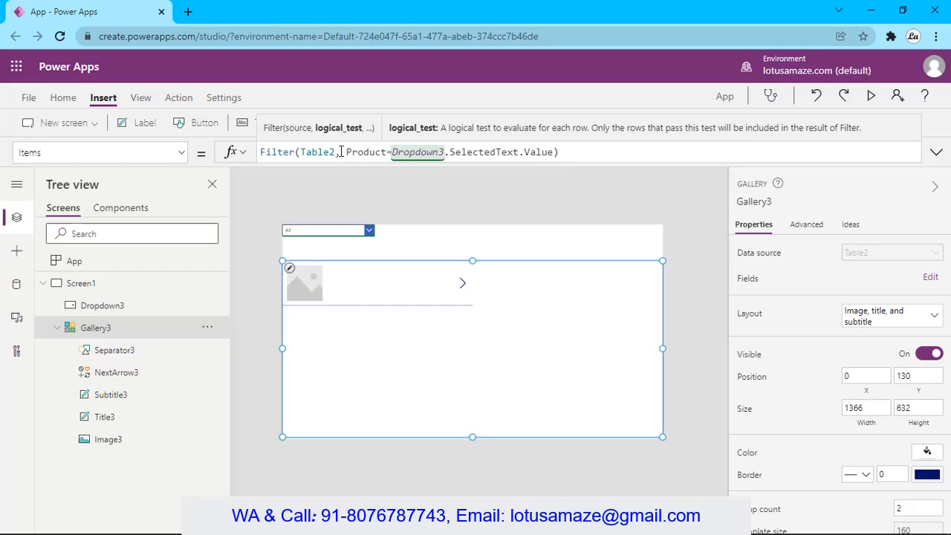
pyautogui.write('If(')
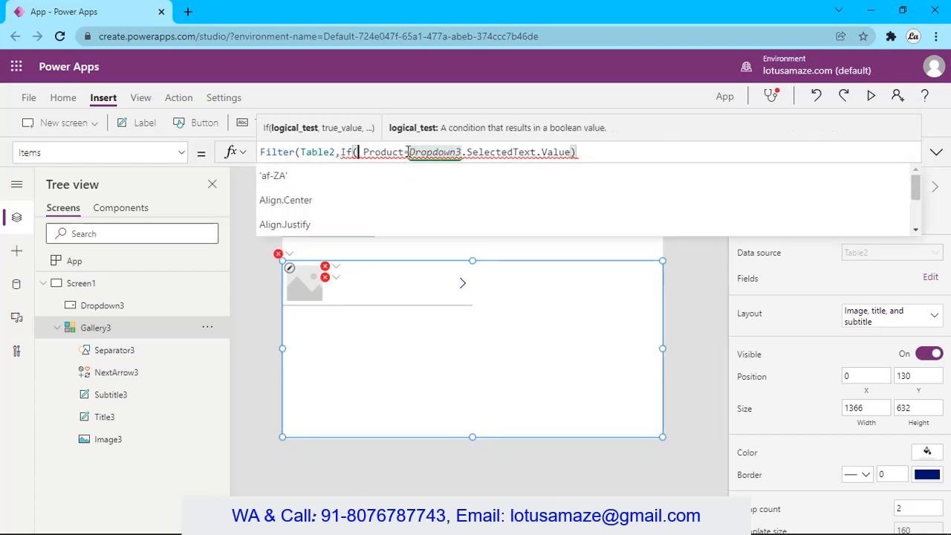
pyautogui.moveTo(409, 152); pyautogui.dragTo(571, 151)
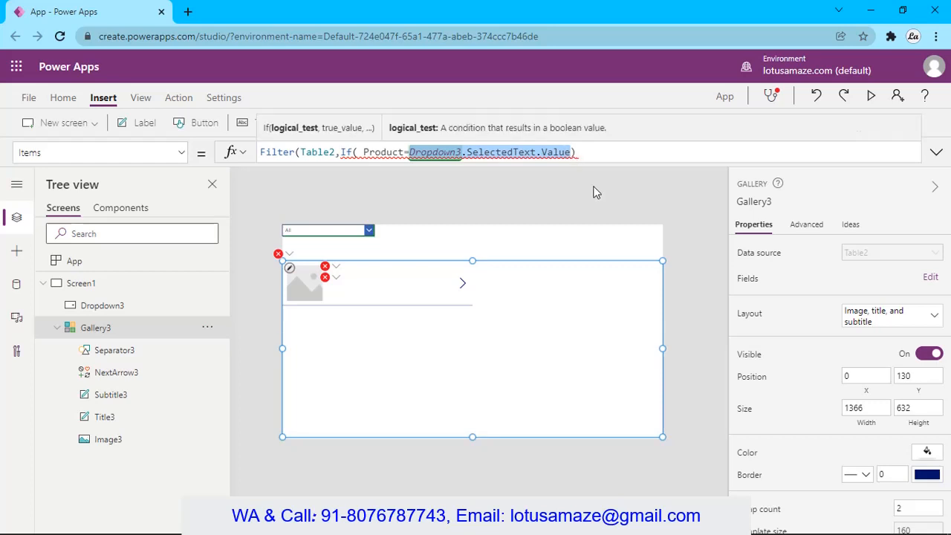
pyautogui.hotkey('ctrl', 'c')
pyautogui.click(358, 152)
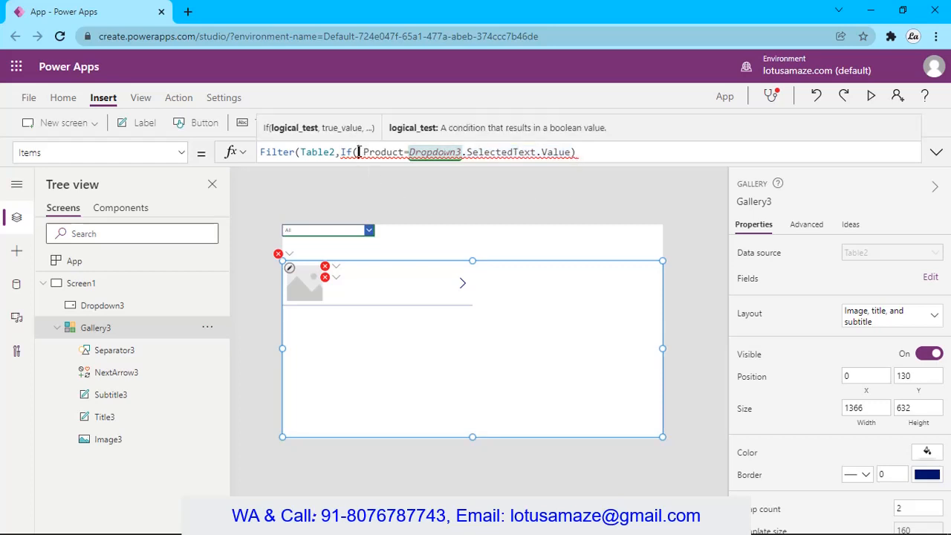
pyautogui.hotkey('ctrl', 'v')
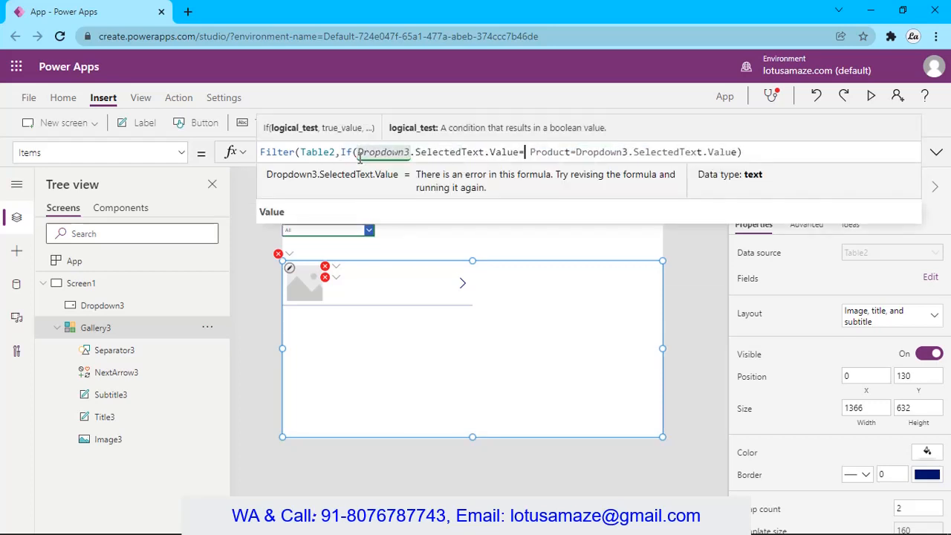
pyautogui.write('=""')
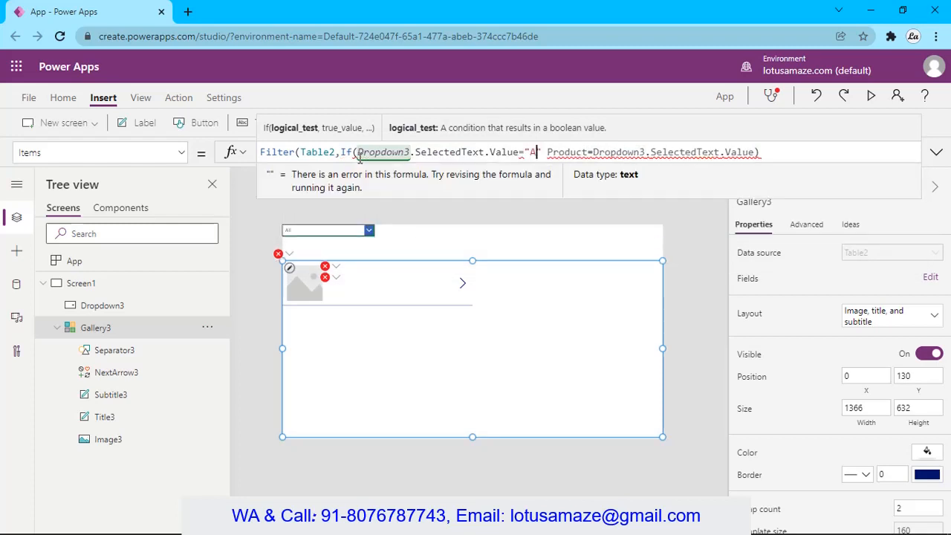
pyautogui.write('All')
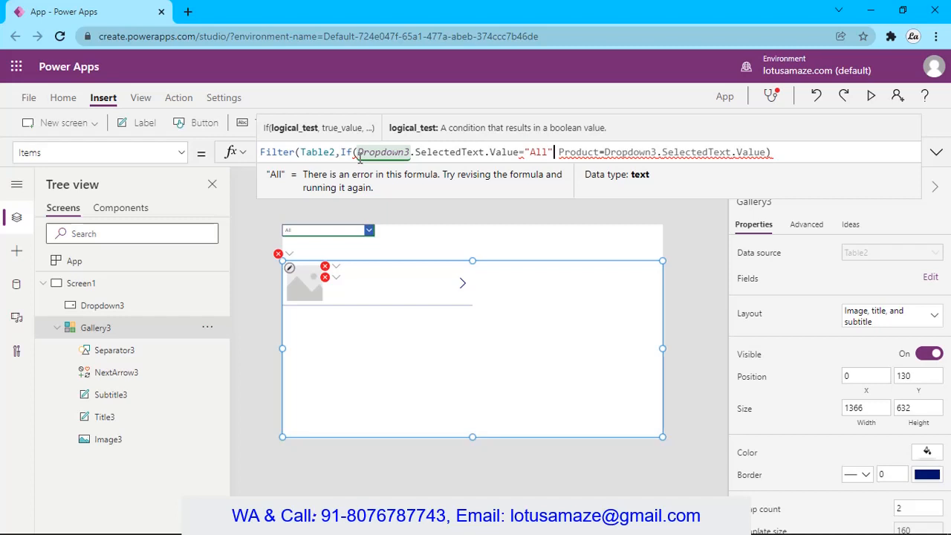
# Complete the If function with true as the true value, the existing Product condition as the else value, and a closing bracket
pyautogui.write(',')
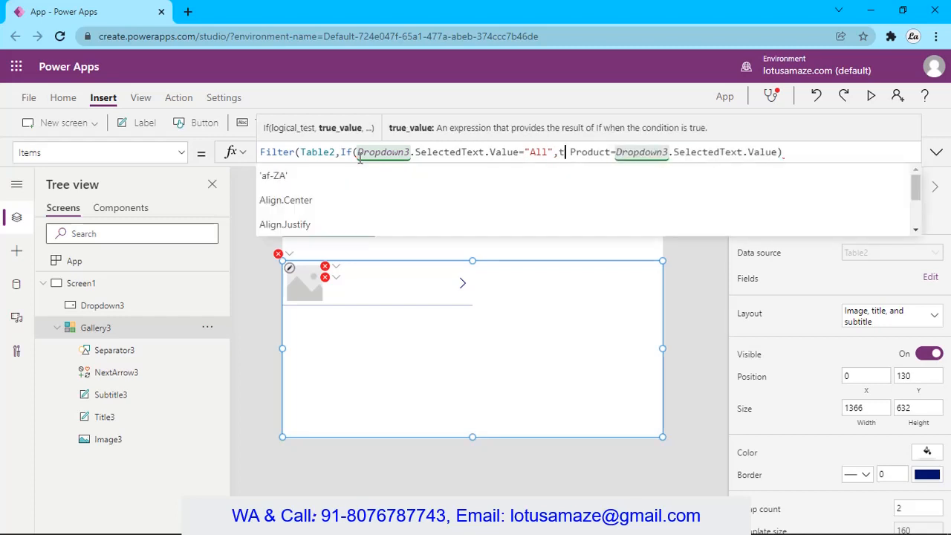
pyautogui.write('true')
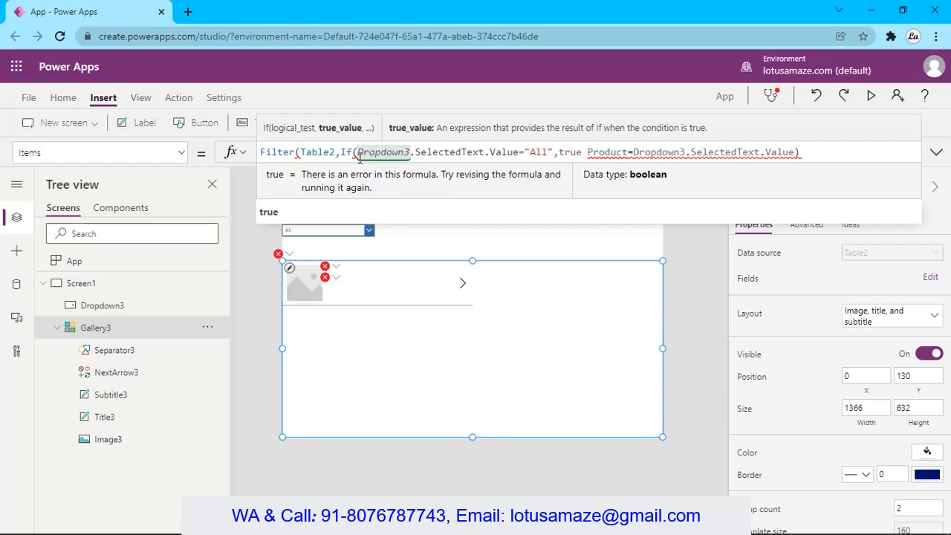
pyautogui.write(',')
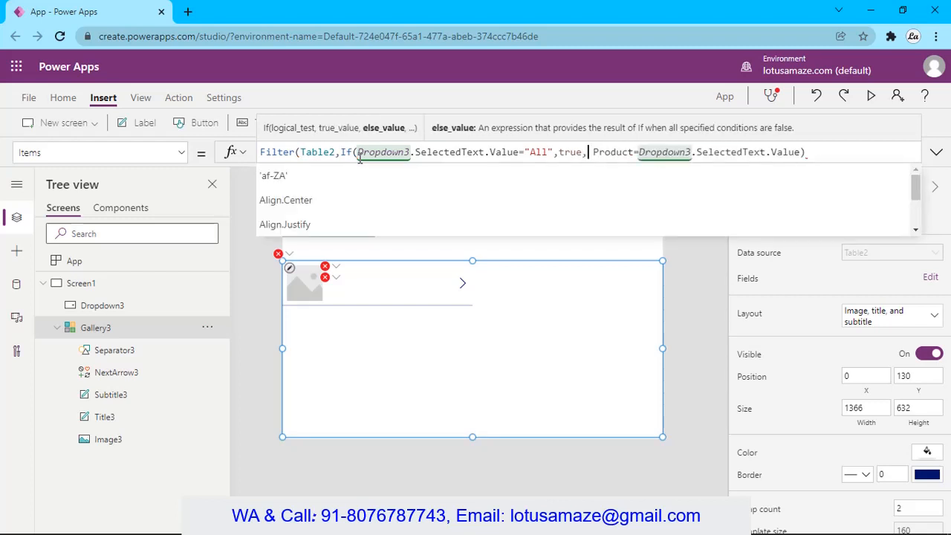
pyautogui.press('Delete')
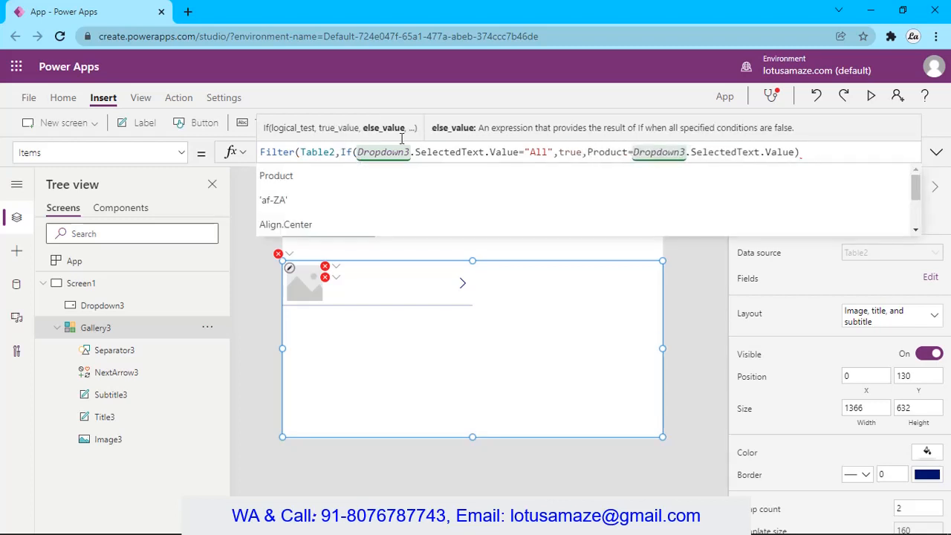
pyautogui.click(815, 154)
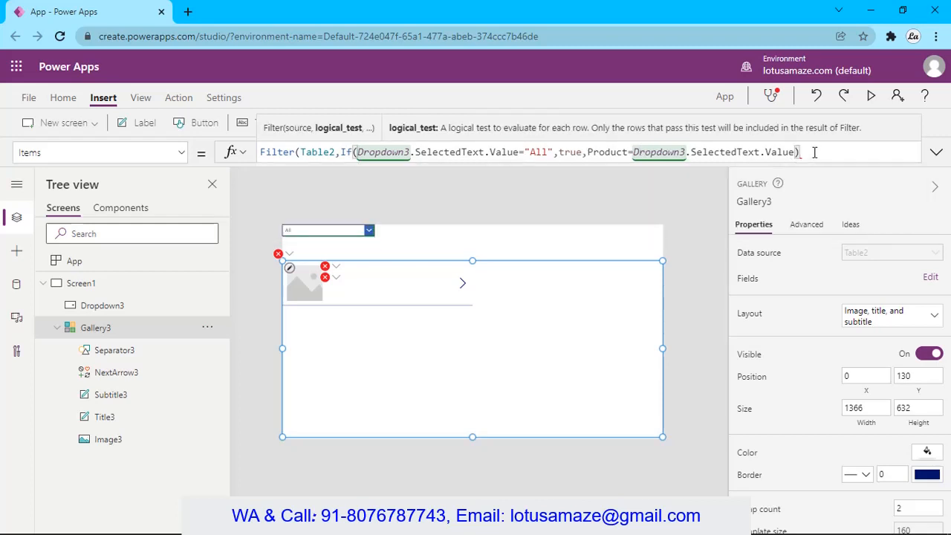
pyautogui.write(')')
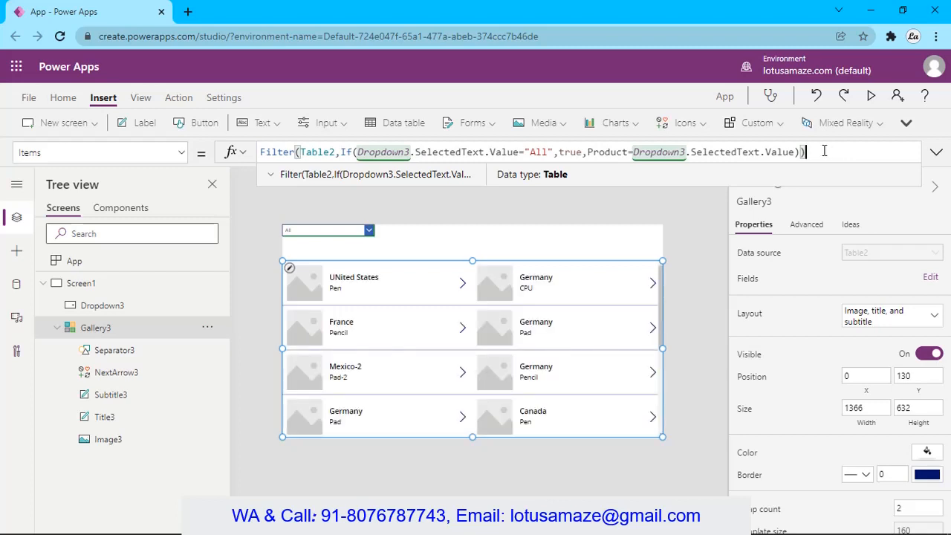
# Preview the app and test the gallery by switching the drop-down to Pen and back to All
pyautogui.click(871, 97)
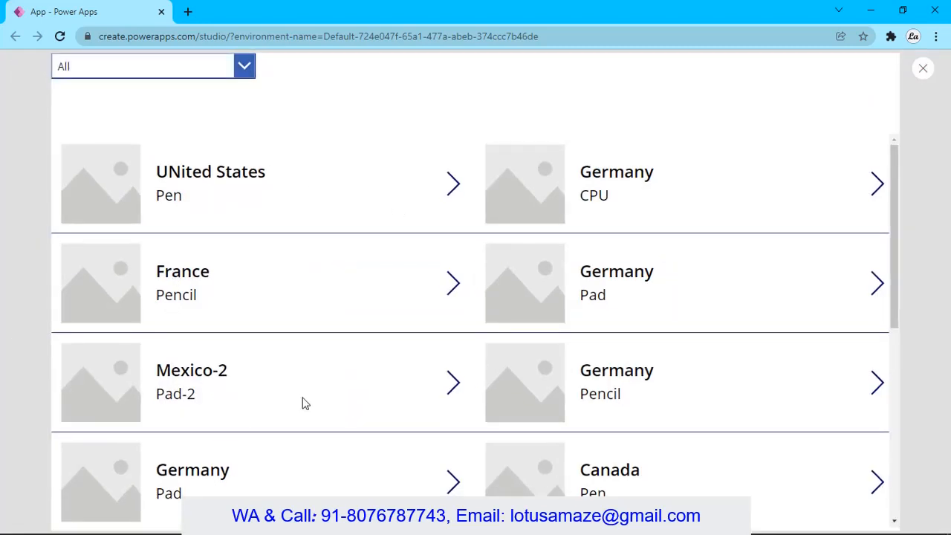
pyautogui.click(240, 66)
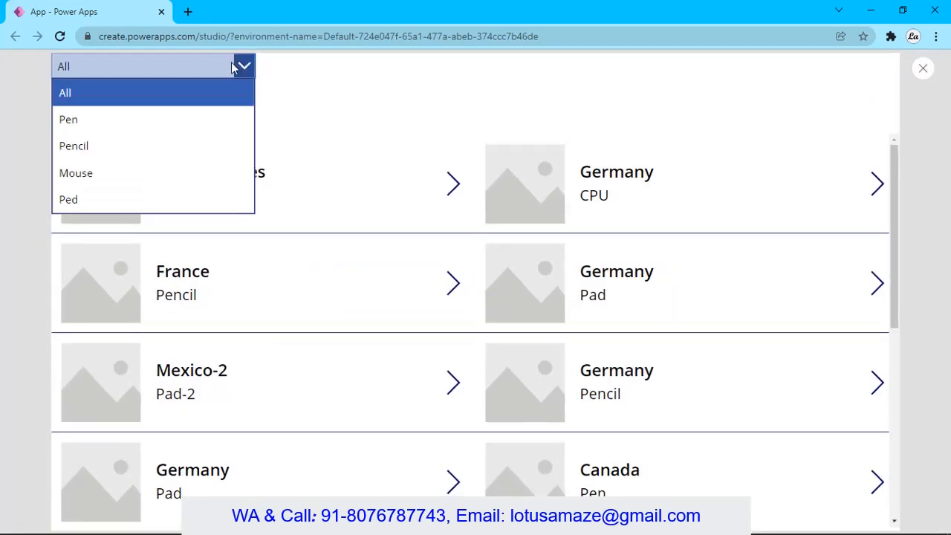
pyautogui.click(127, 110)
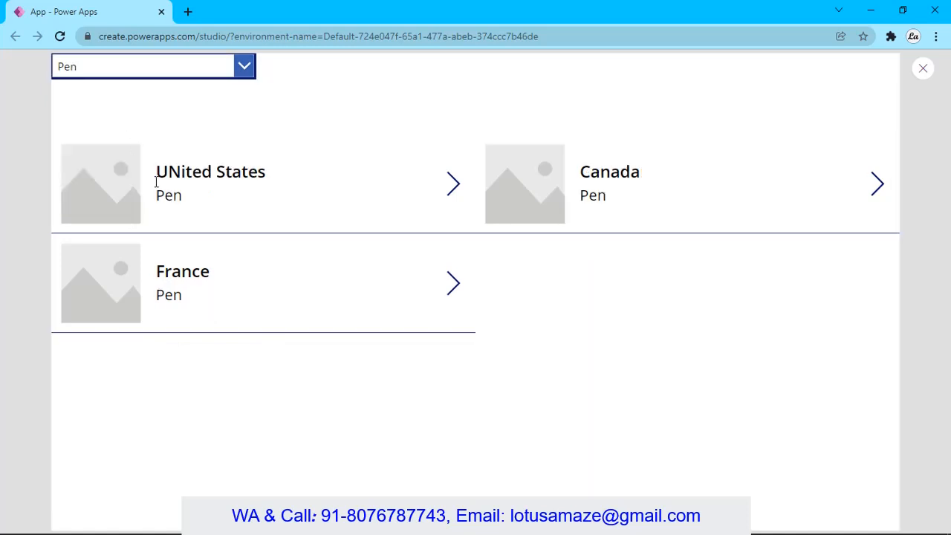
pyautogui.click(155, 72)
pyautogui.click(103, 97)
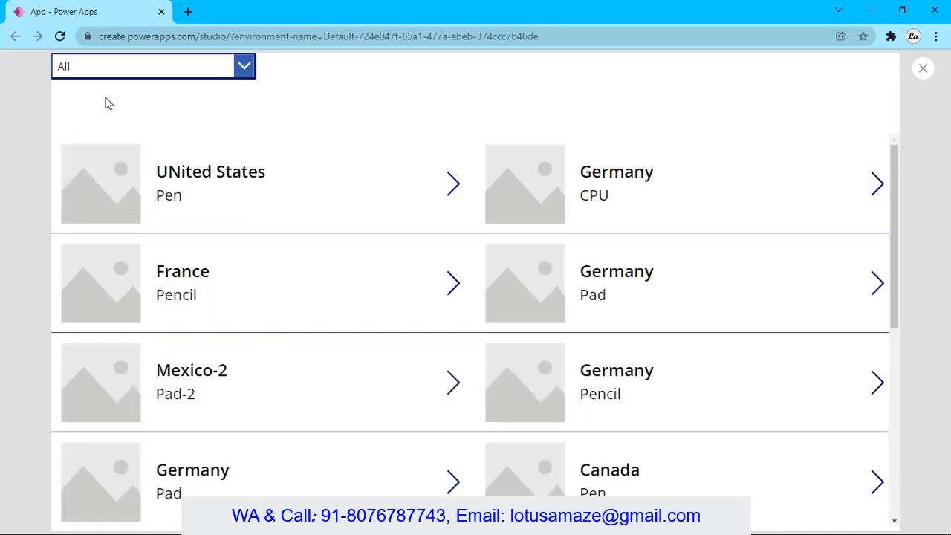